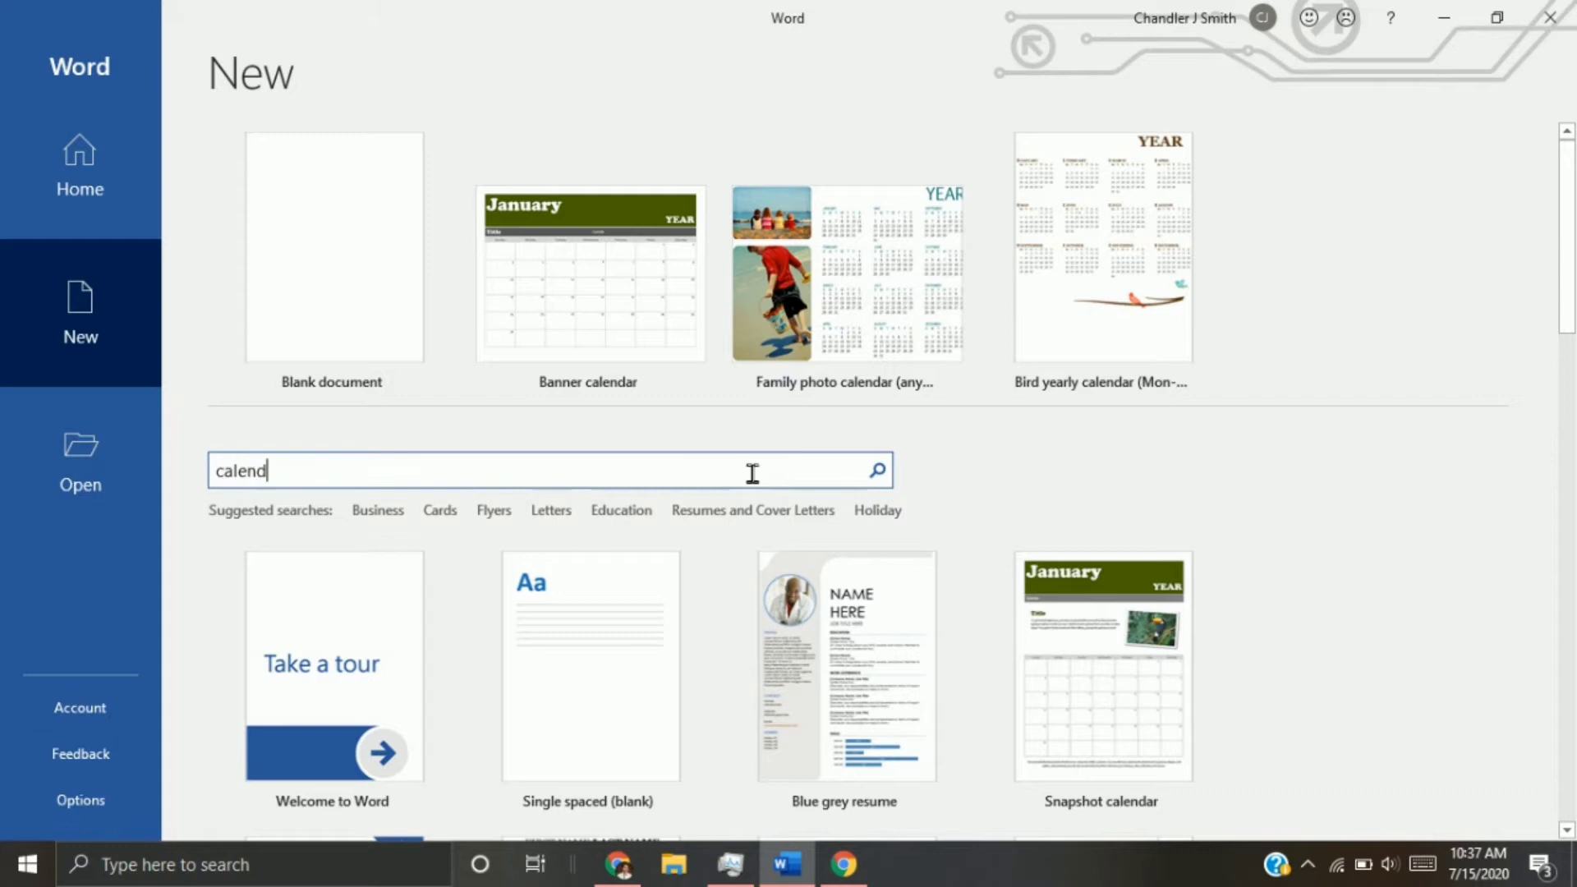
Search the online templates for "calendar" and create a document from the Banner calendar template
key("Return")
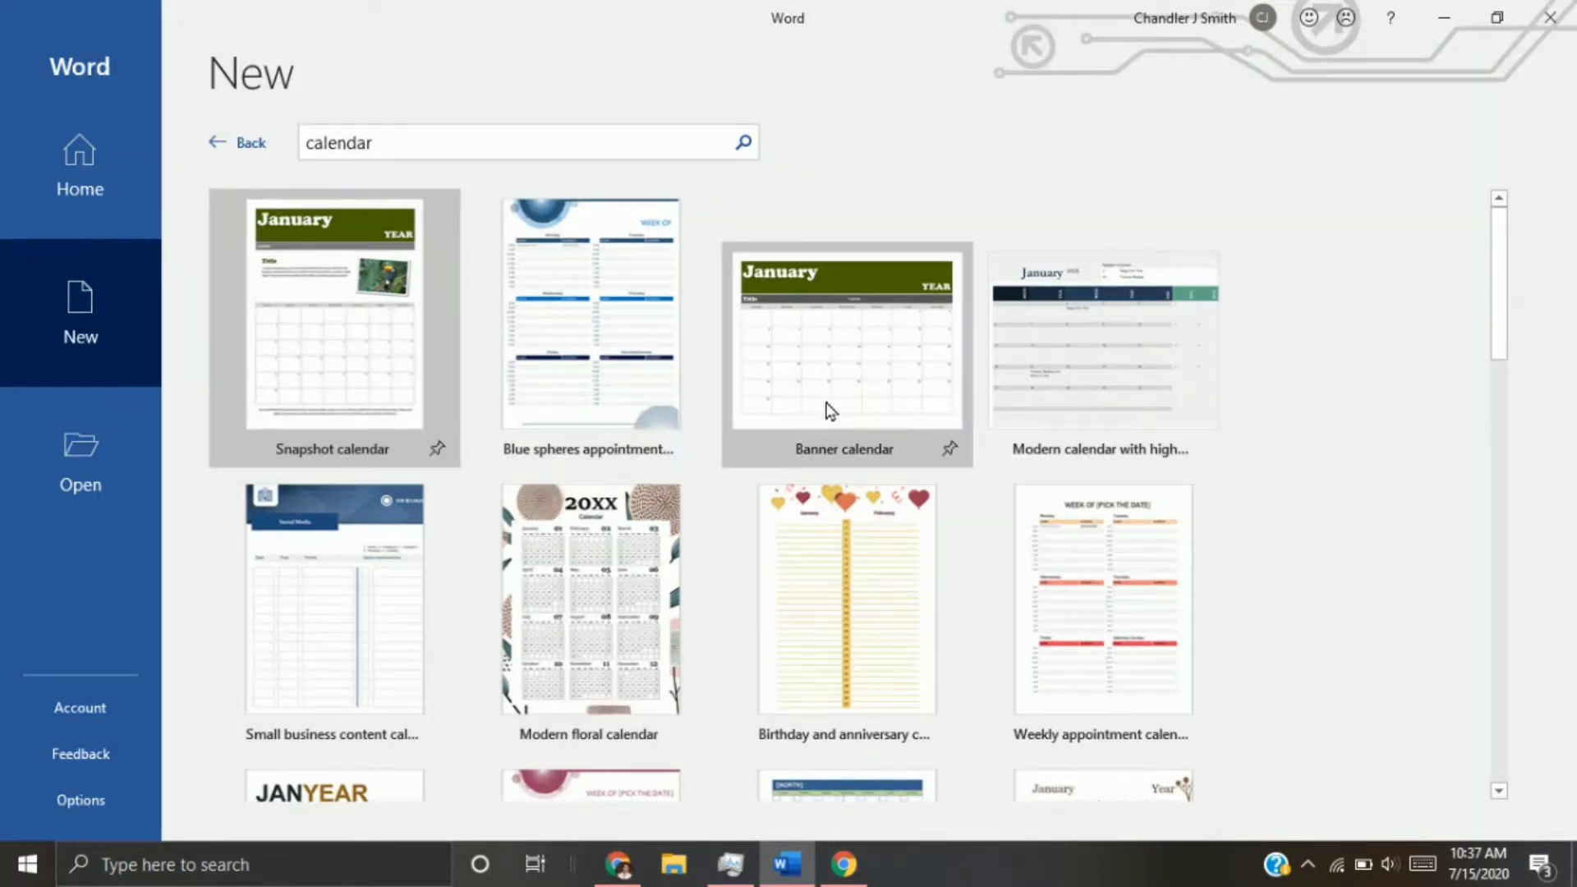
left_click(824, 331)
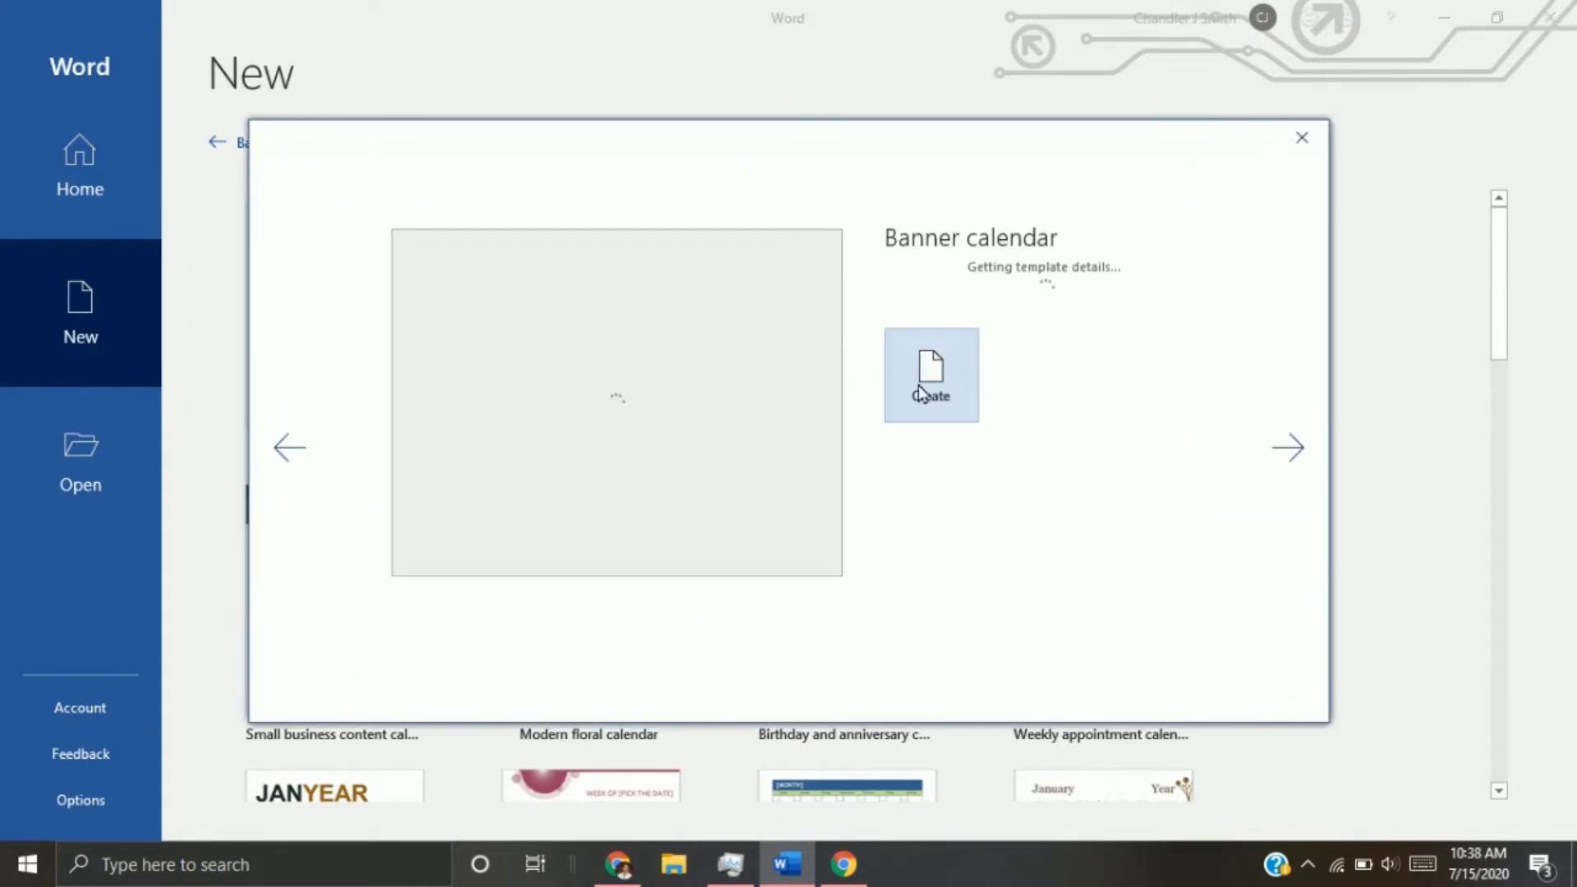
key("ctrl")
key("ctrl")
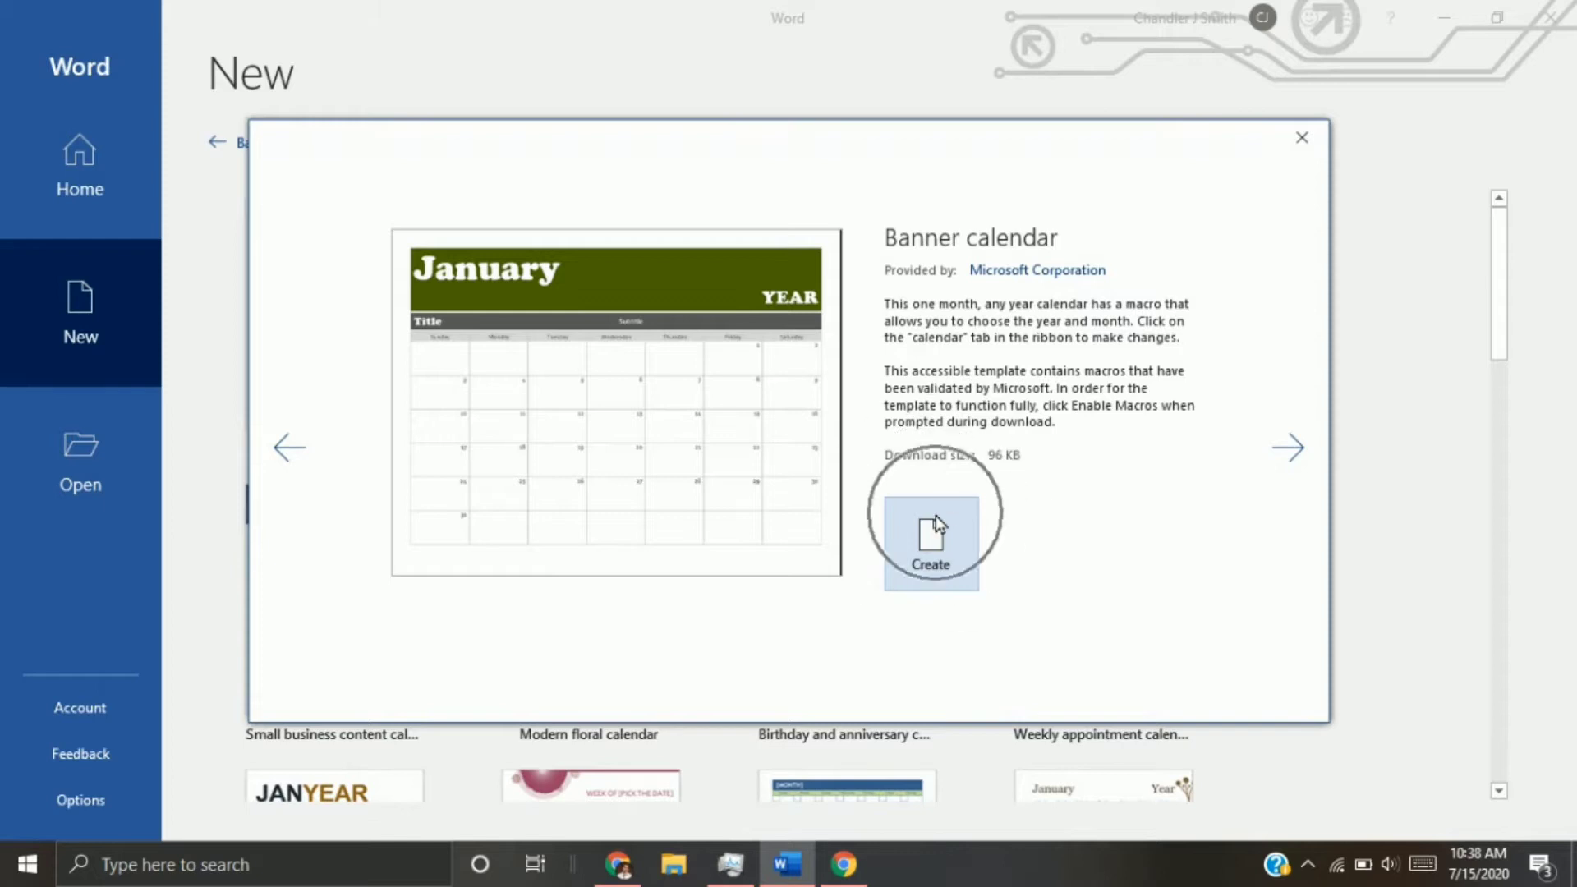
key("ctrl")
left_click(931, 548)
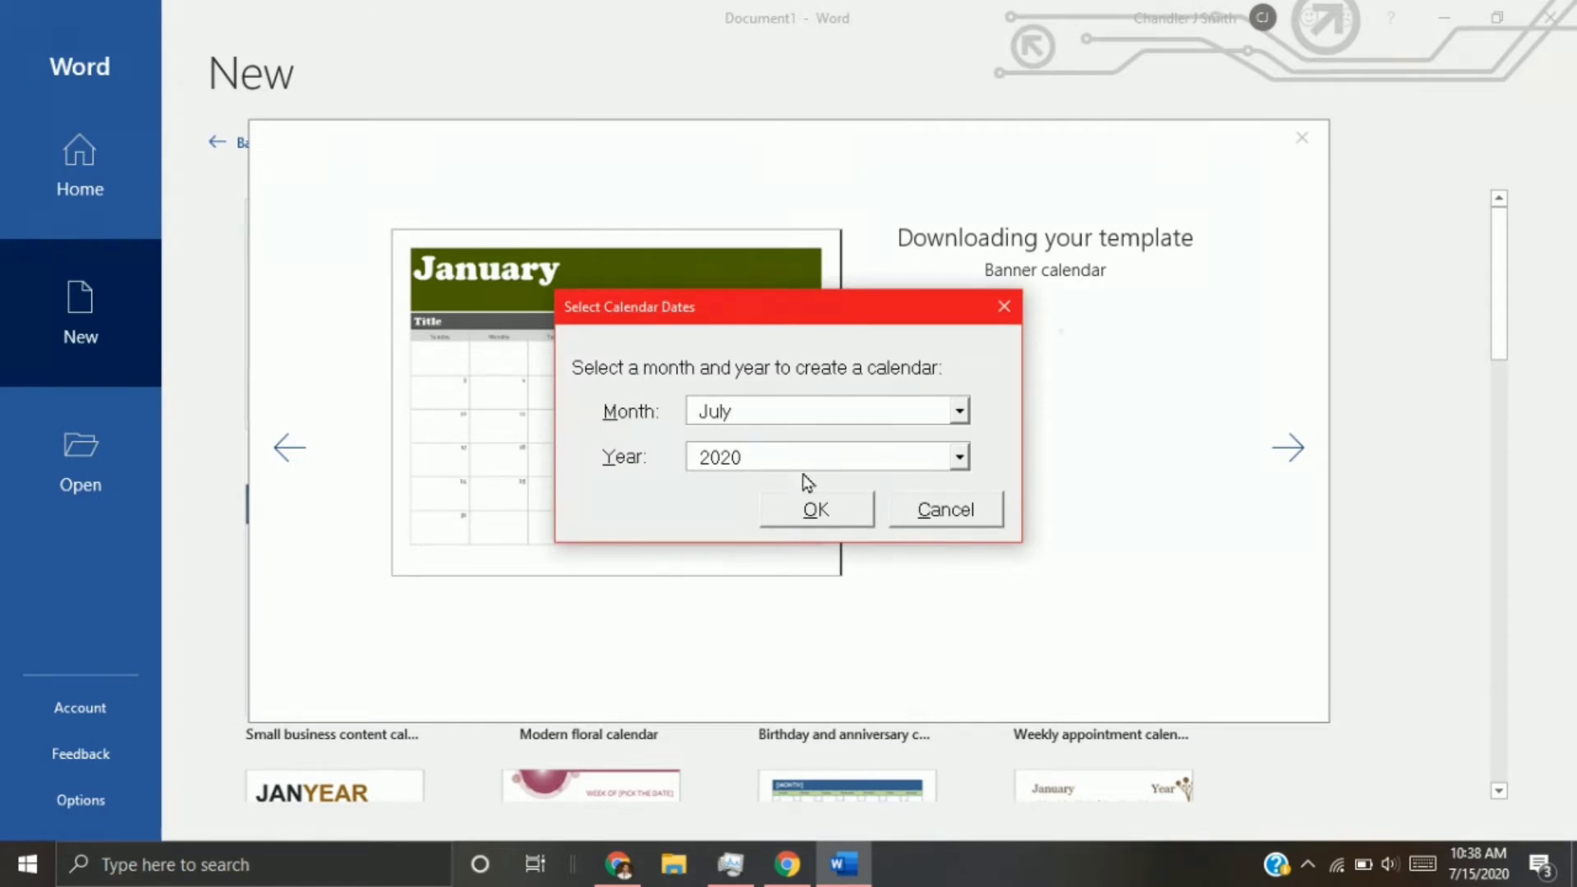
Generate the calendar for July 2020 and apply the Blue Warm theme colors to it
left_click(797, 520)
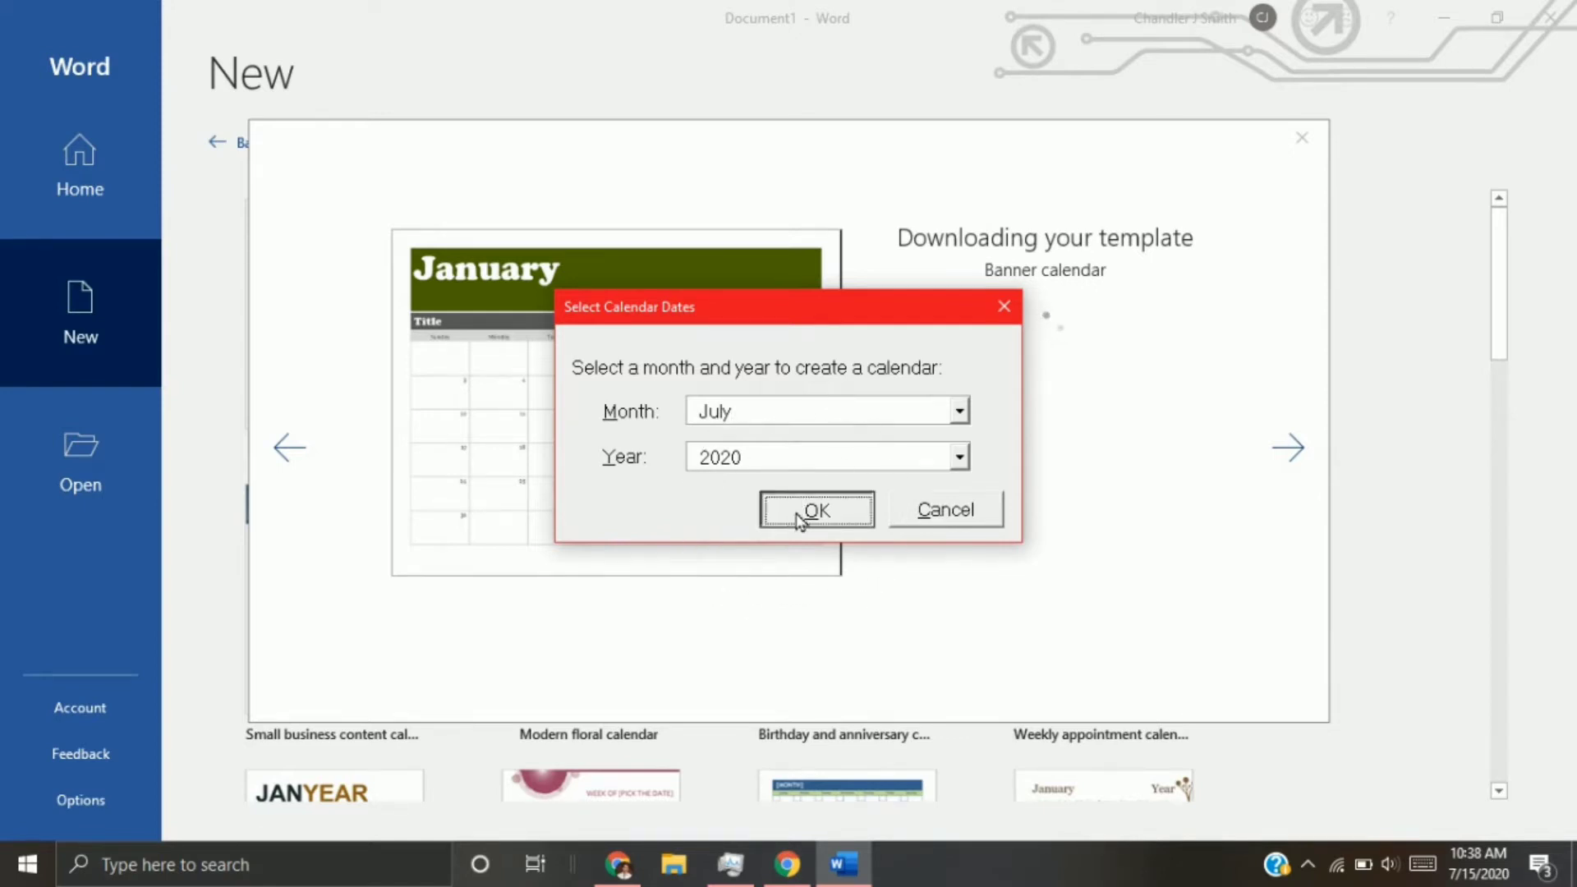
left_click(797, 520)
left_click(797, 515)
left_click(797, 515)
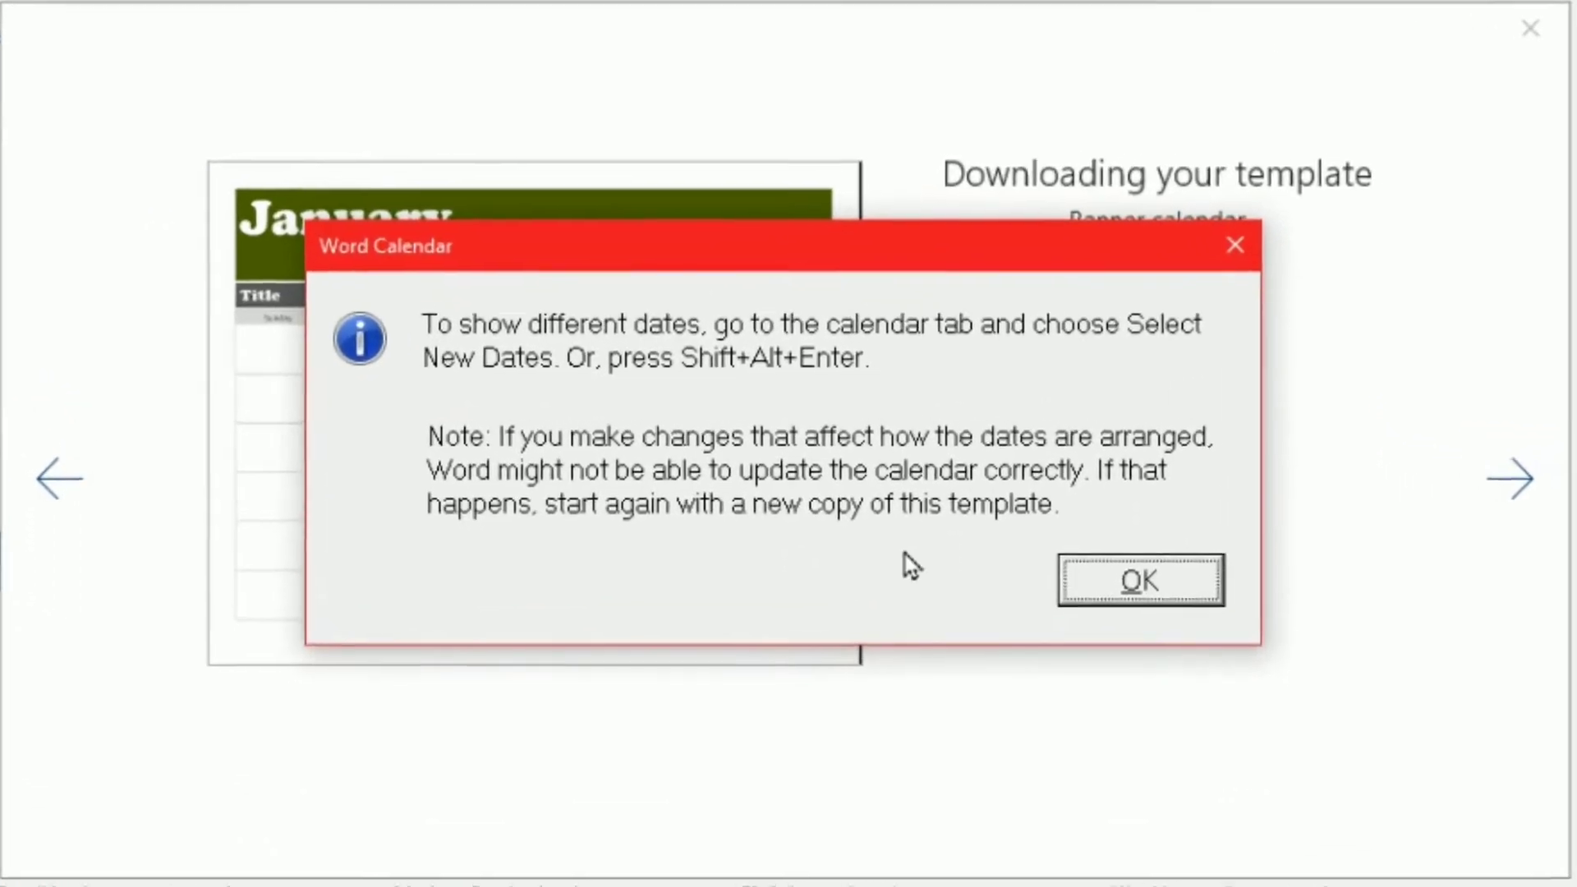
left_click(1215, 616)
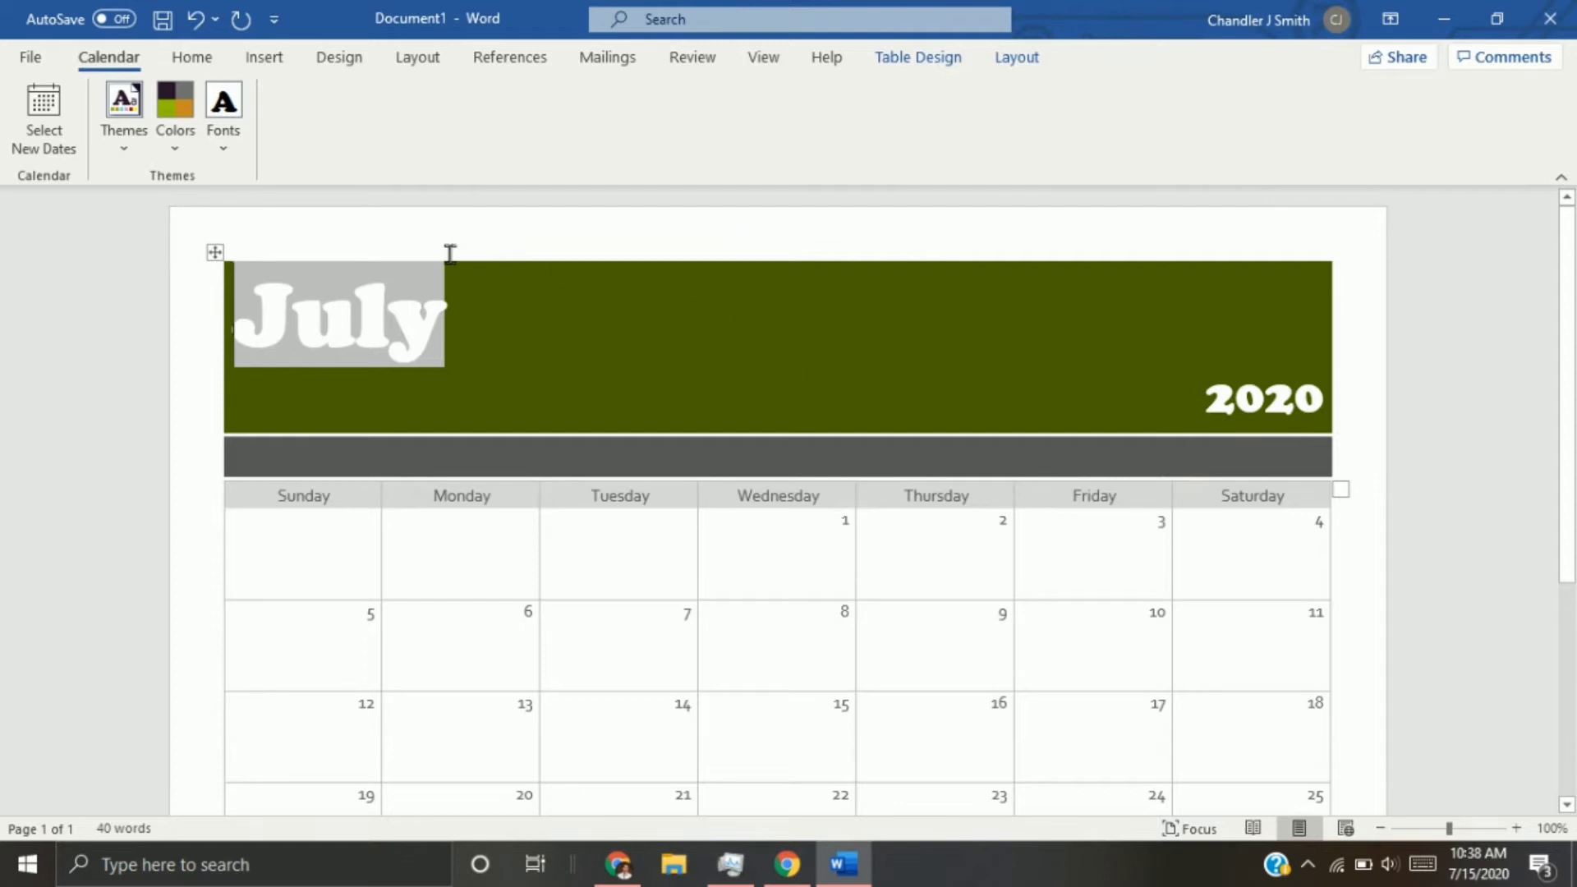
left_click(180, 130)
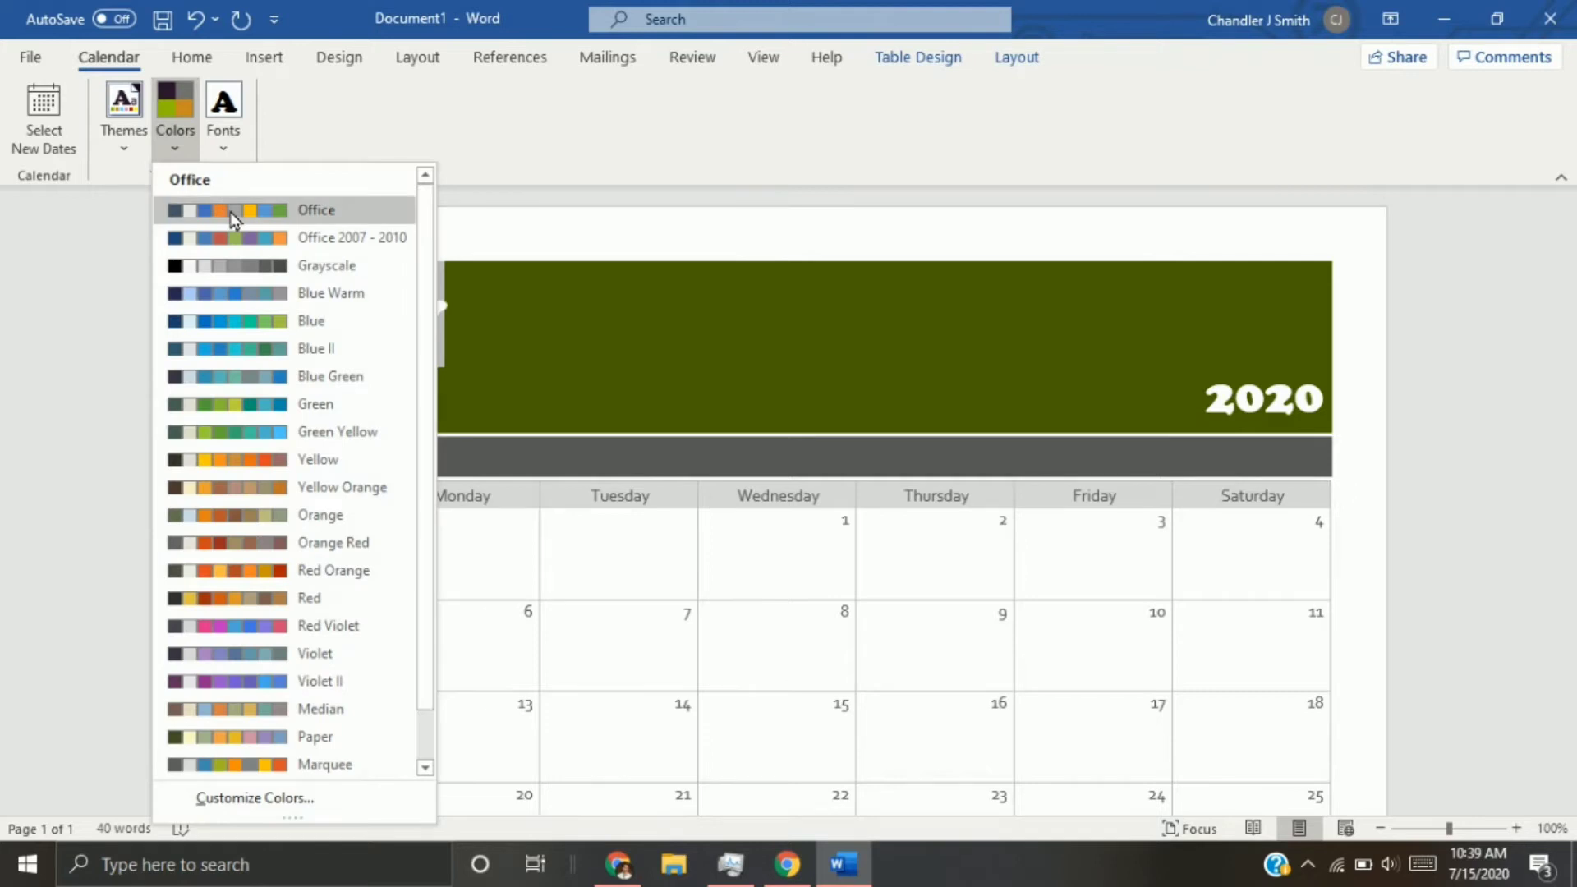
left_click(244, 295)
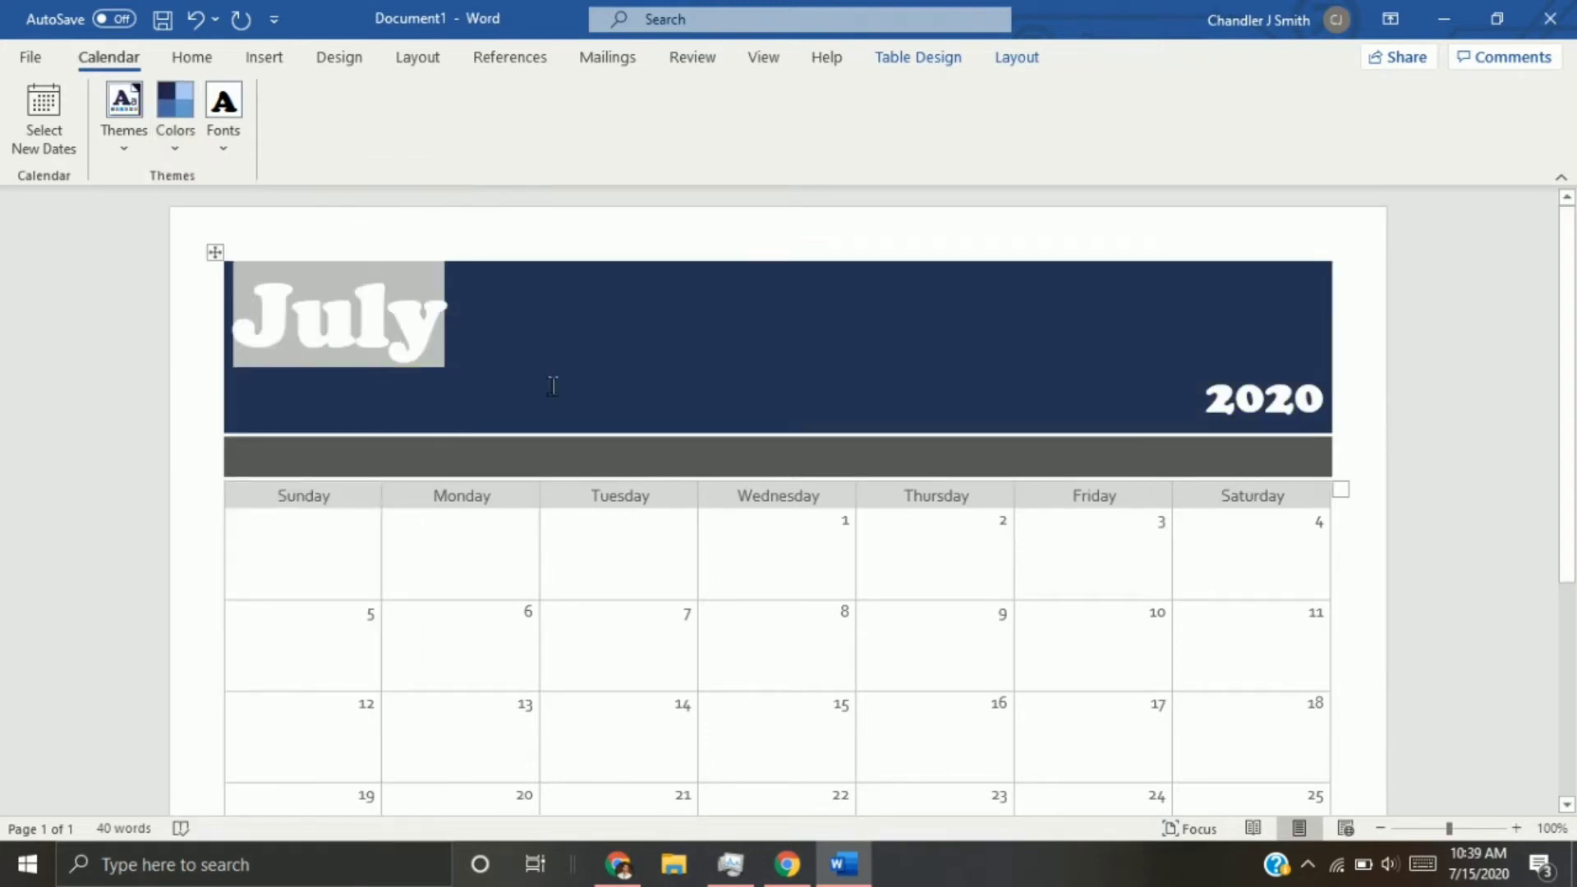
Enter "Lunch: Egg roll" in the Monday, July 6 cell
scroll(550, 402, "down", 3)
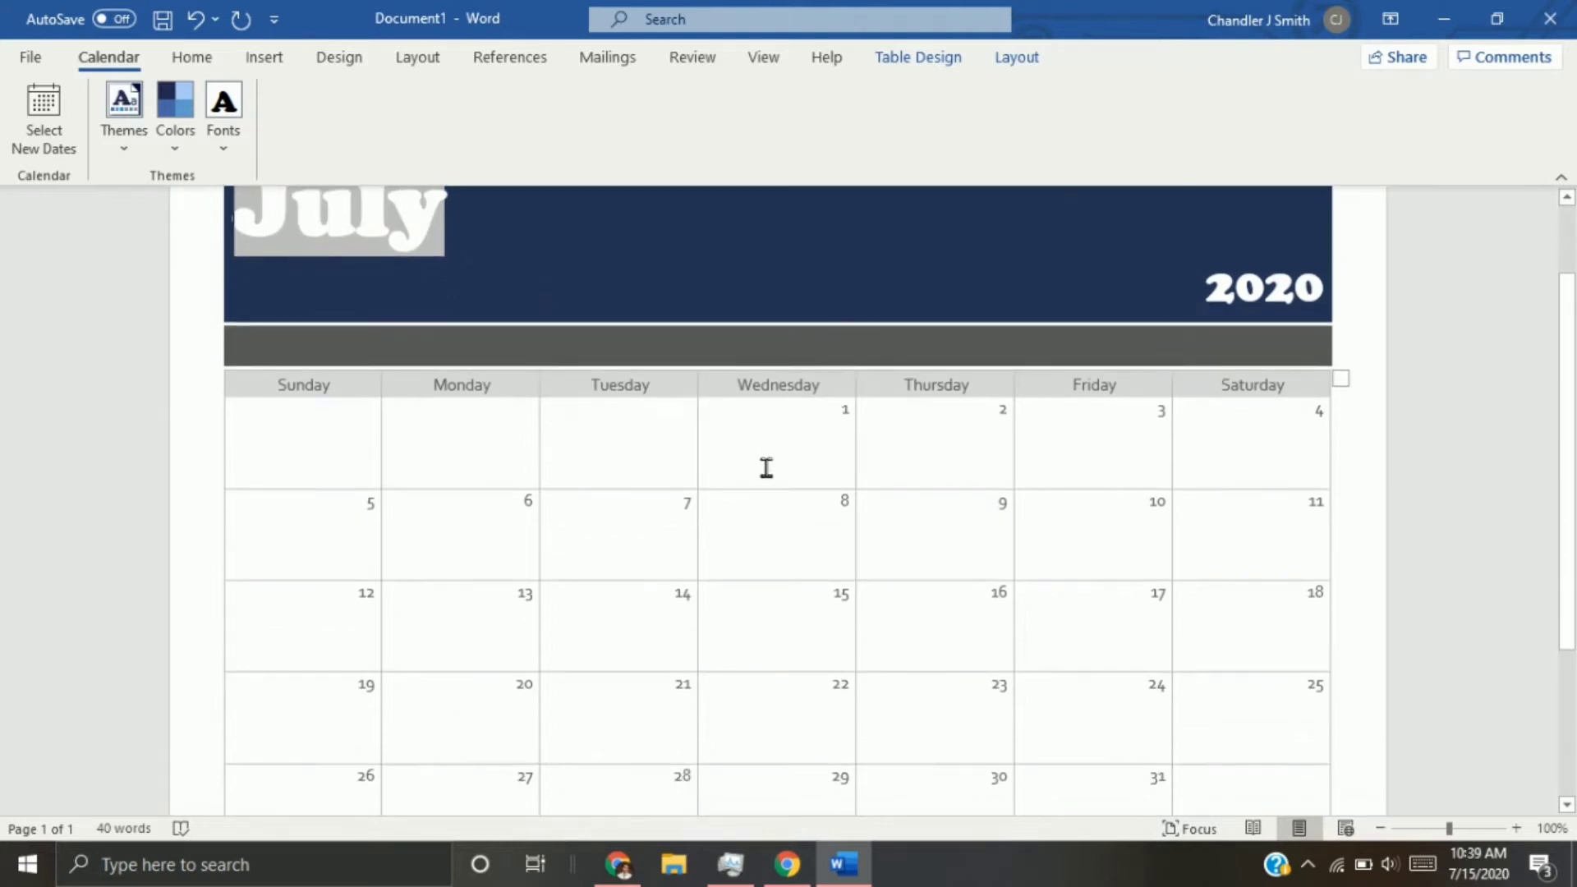
left_click(427, 552)
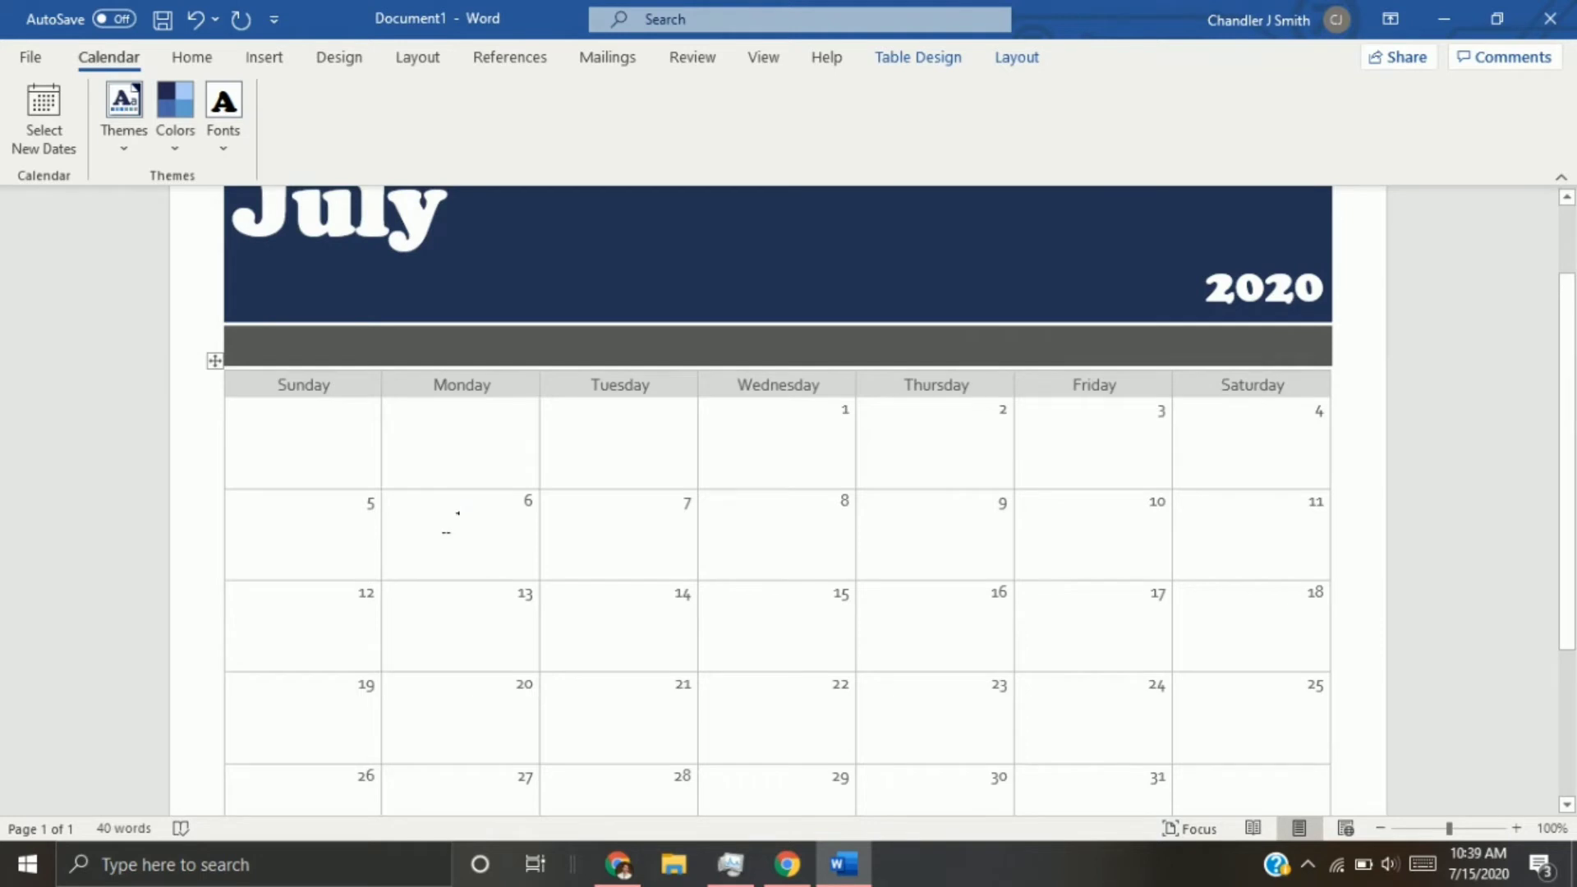
type("Lu")
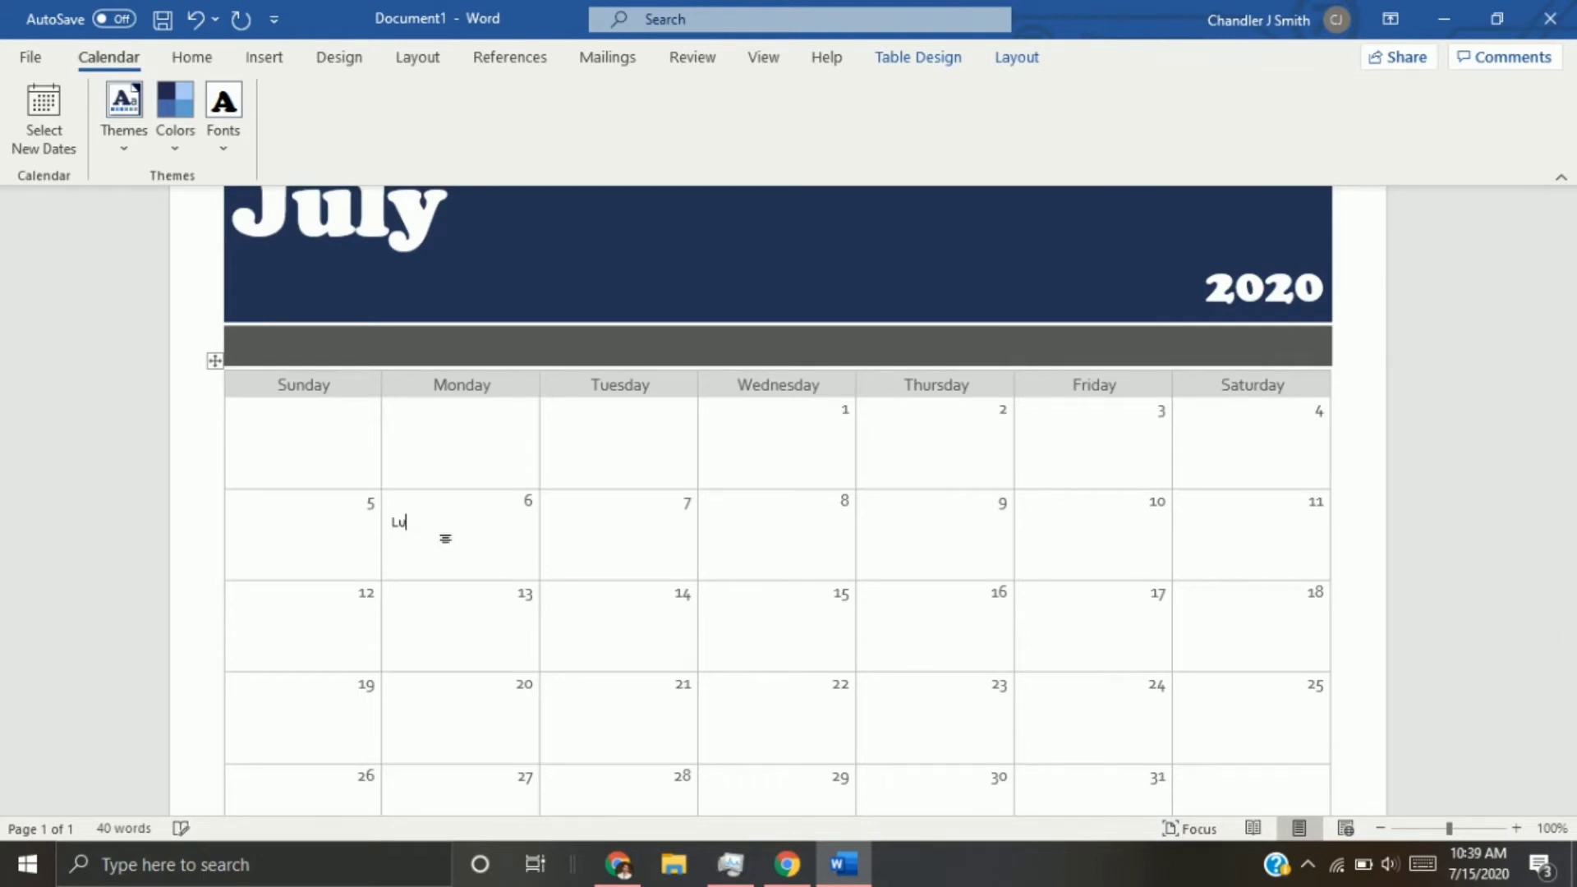
type("nch: Egg rool")
key("BackSpace")
key("BackSpace")
type("ll")
Enter "Lunch: Chicken Sandwich" in the Tuesday, July 7 cell
left_click(574, 522)
type("Lunch")
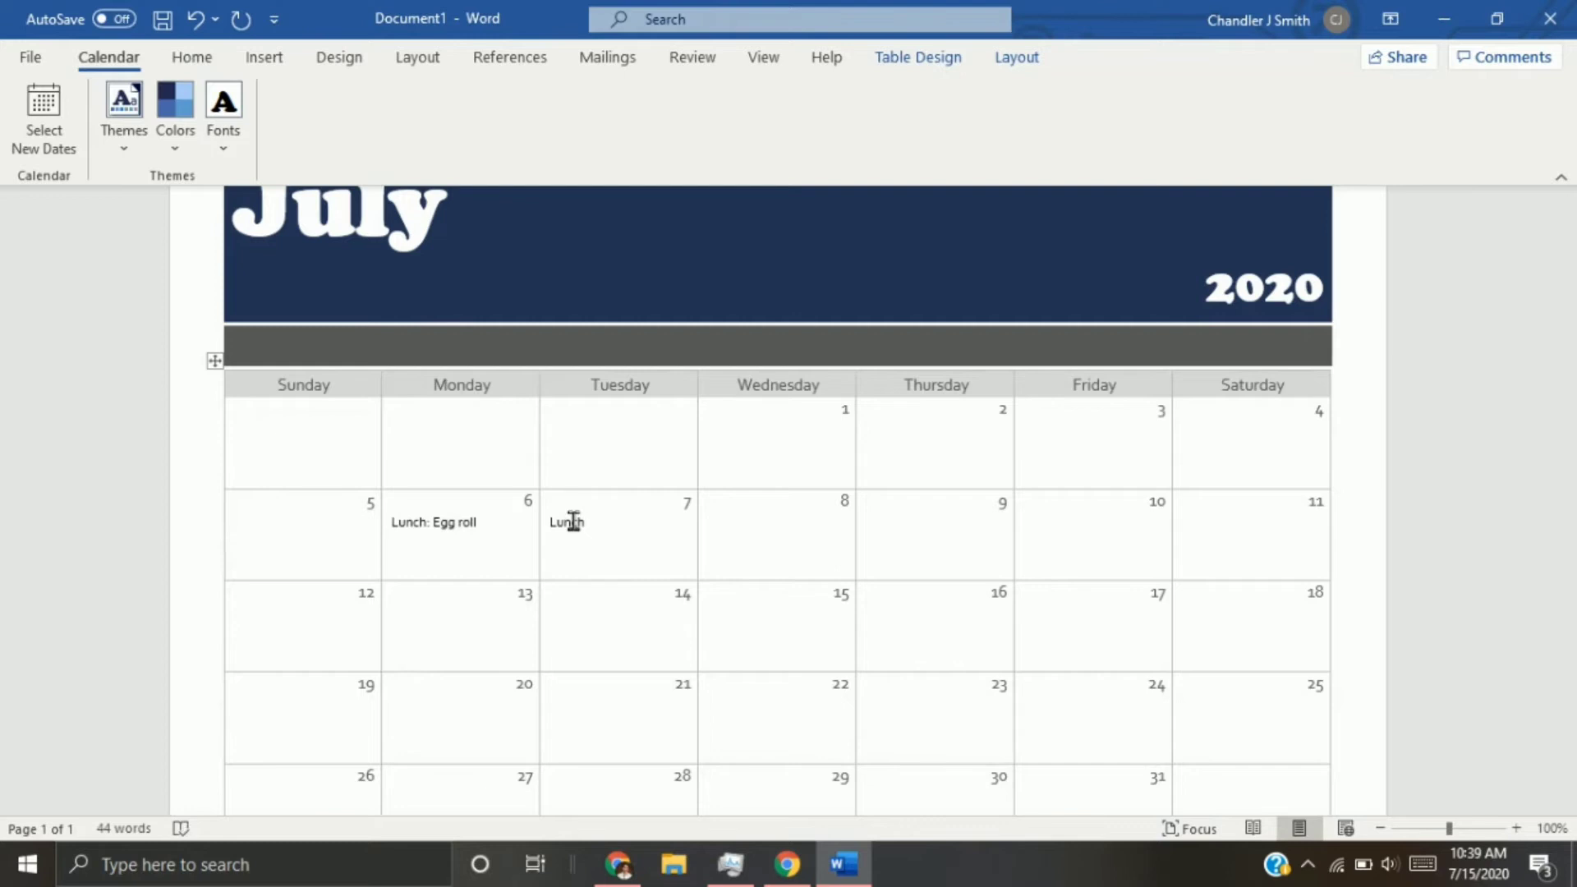
type(": Chicken Sandwich")
Enter "Lunch: Pizza" for Wednesday, July 8 and "Lunch: Taco's" for Thursday, July 9, correcting the misspelled Pizza entry
left_click(711, 522)
type("Lun")
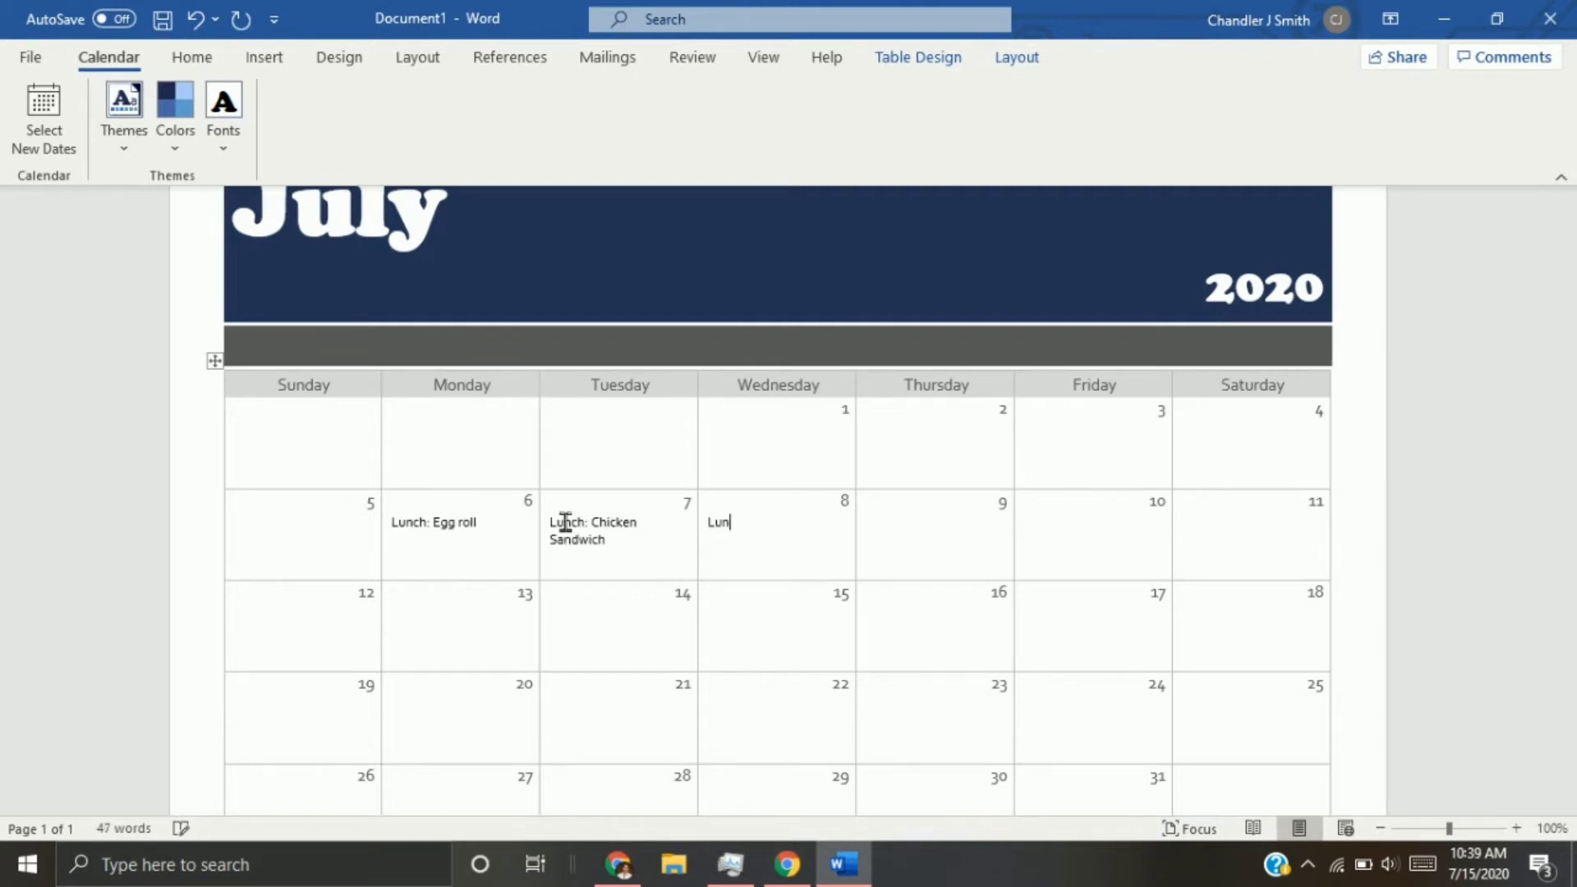
type("ch: Pizaa")
key("Tab")
type("Lunch : Ta")
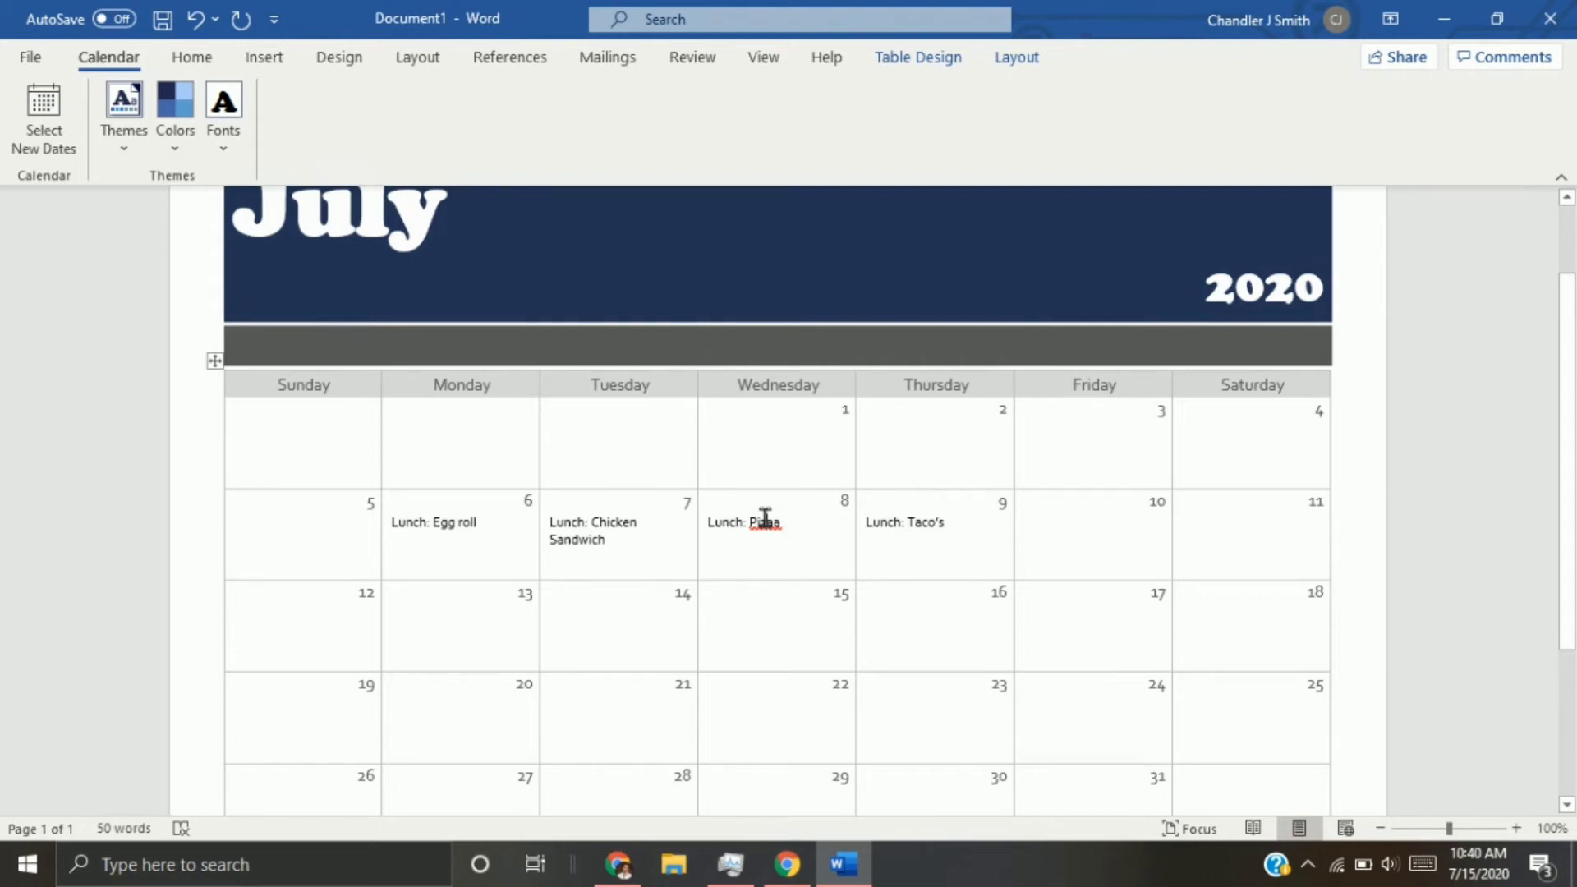
right_click(765, 520)
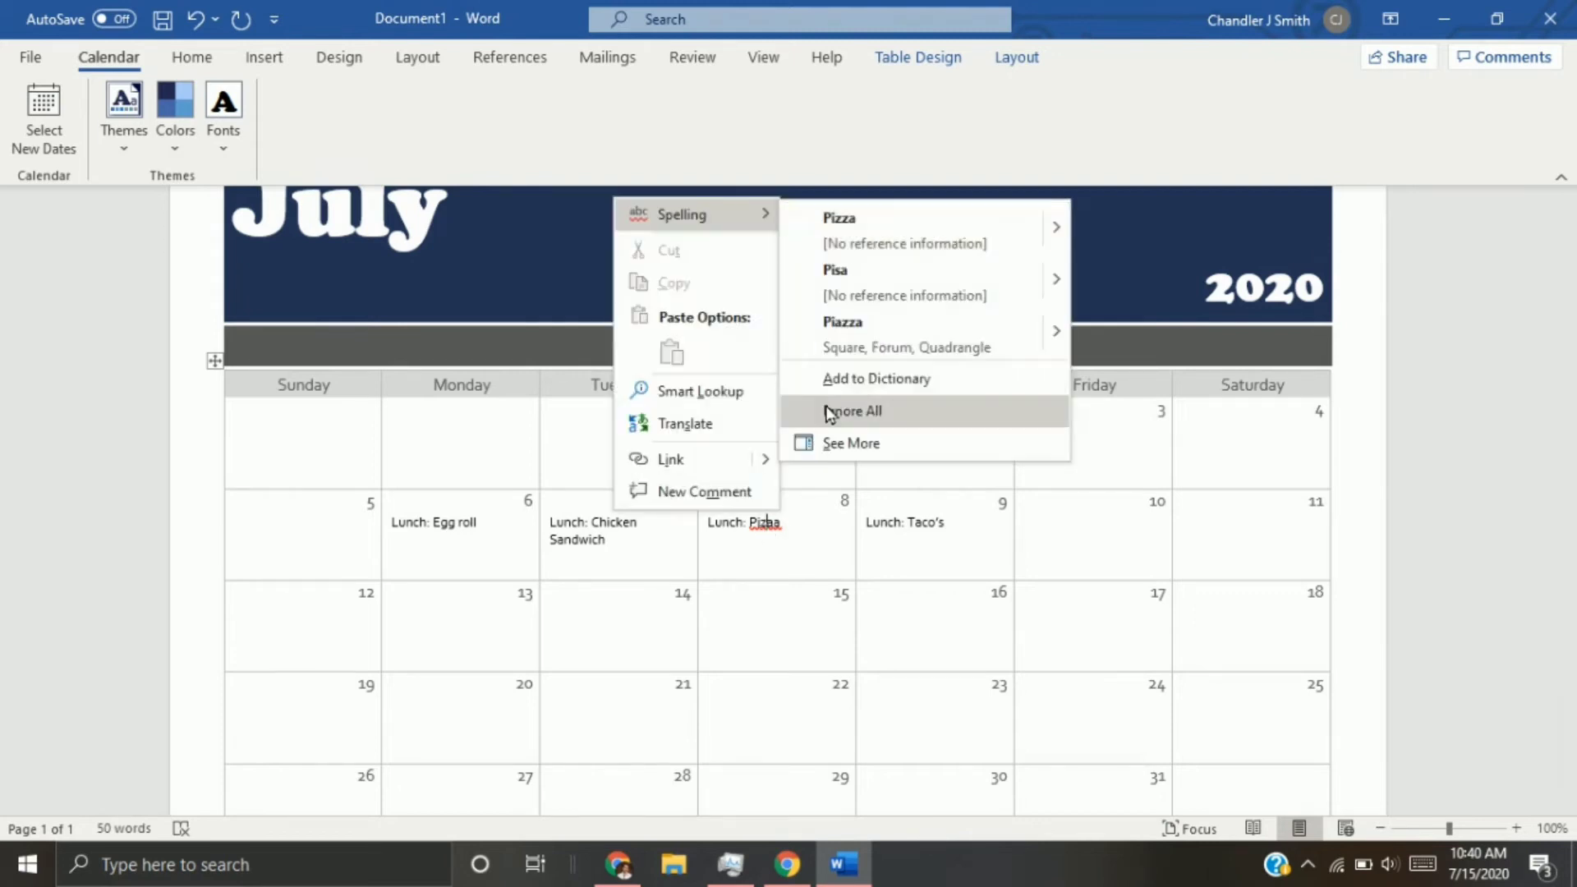
left_click(845, 237)
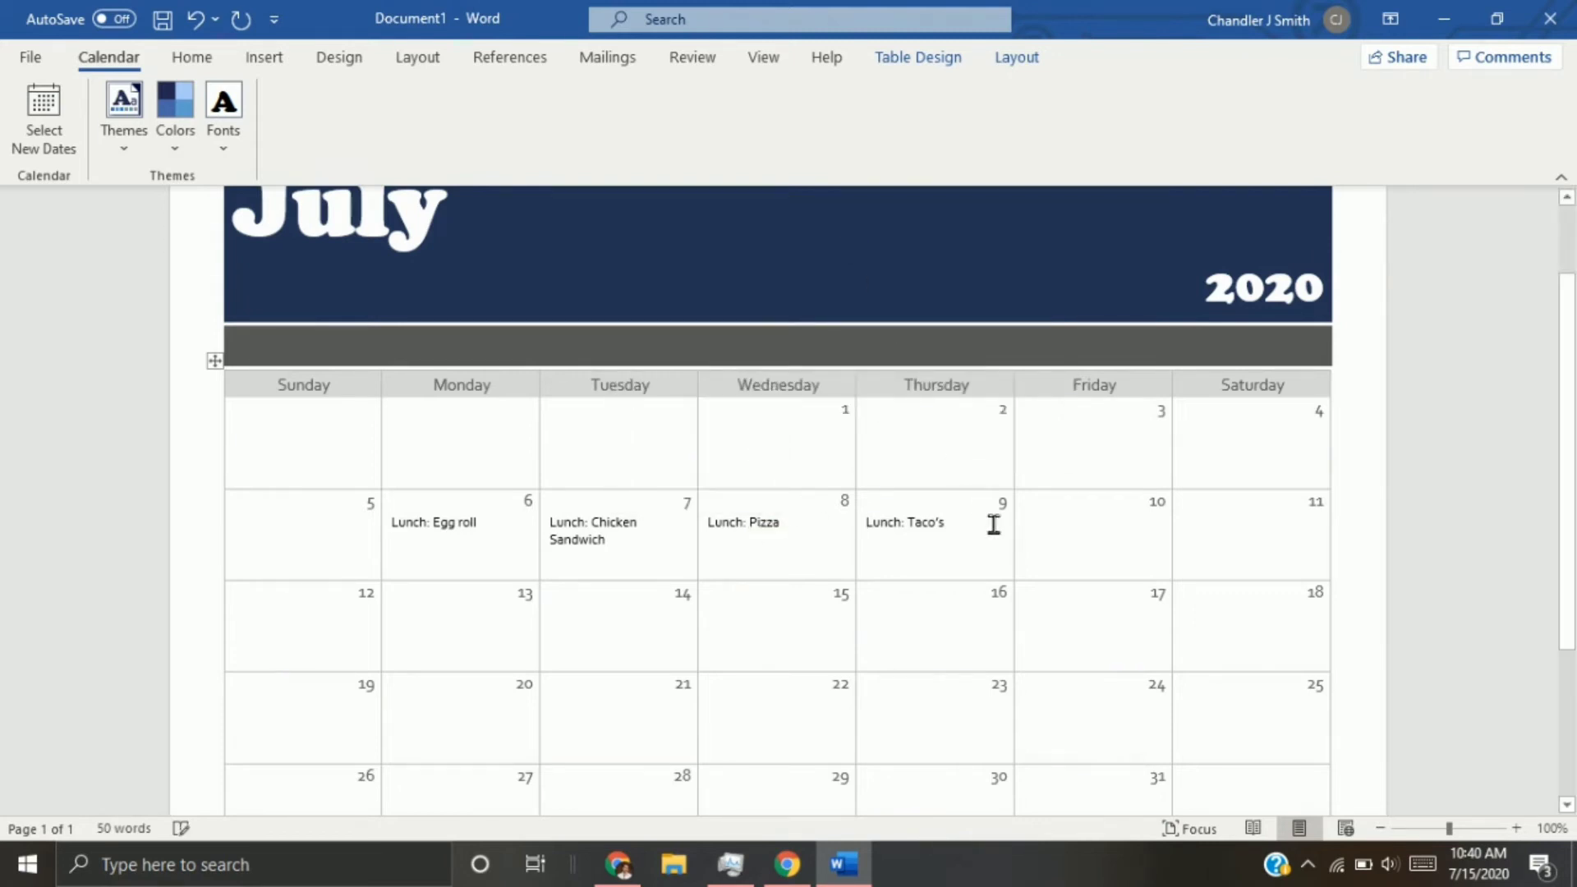
Enter "Lunch: Pulled pork sandwich" in the Friday, July 10 cell
left_click(1041, 530)
type("Lunch")
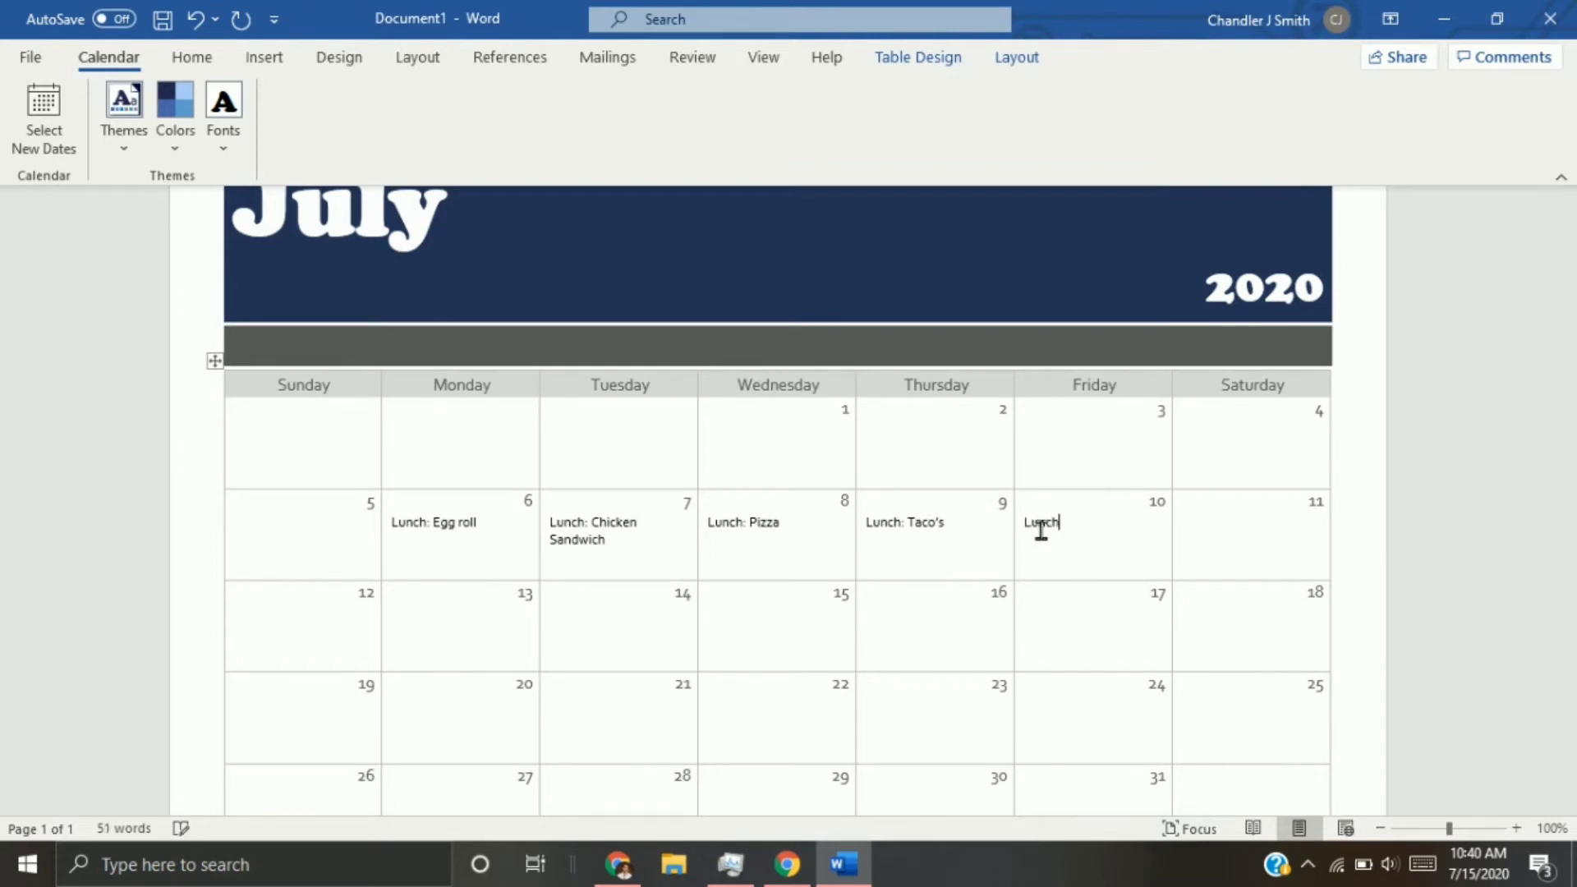
type(": P")
type("ulled pork sandwich")
Change the font color of the July 6 lunch entry to standard red
left_click_drag(395, 523, 493, 531)
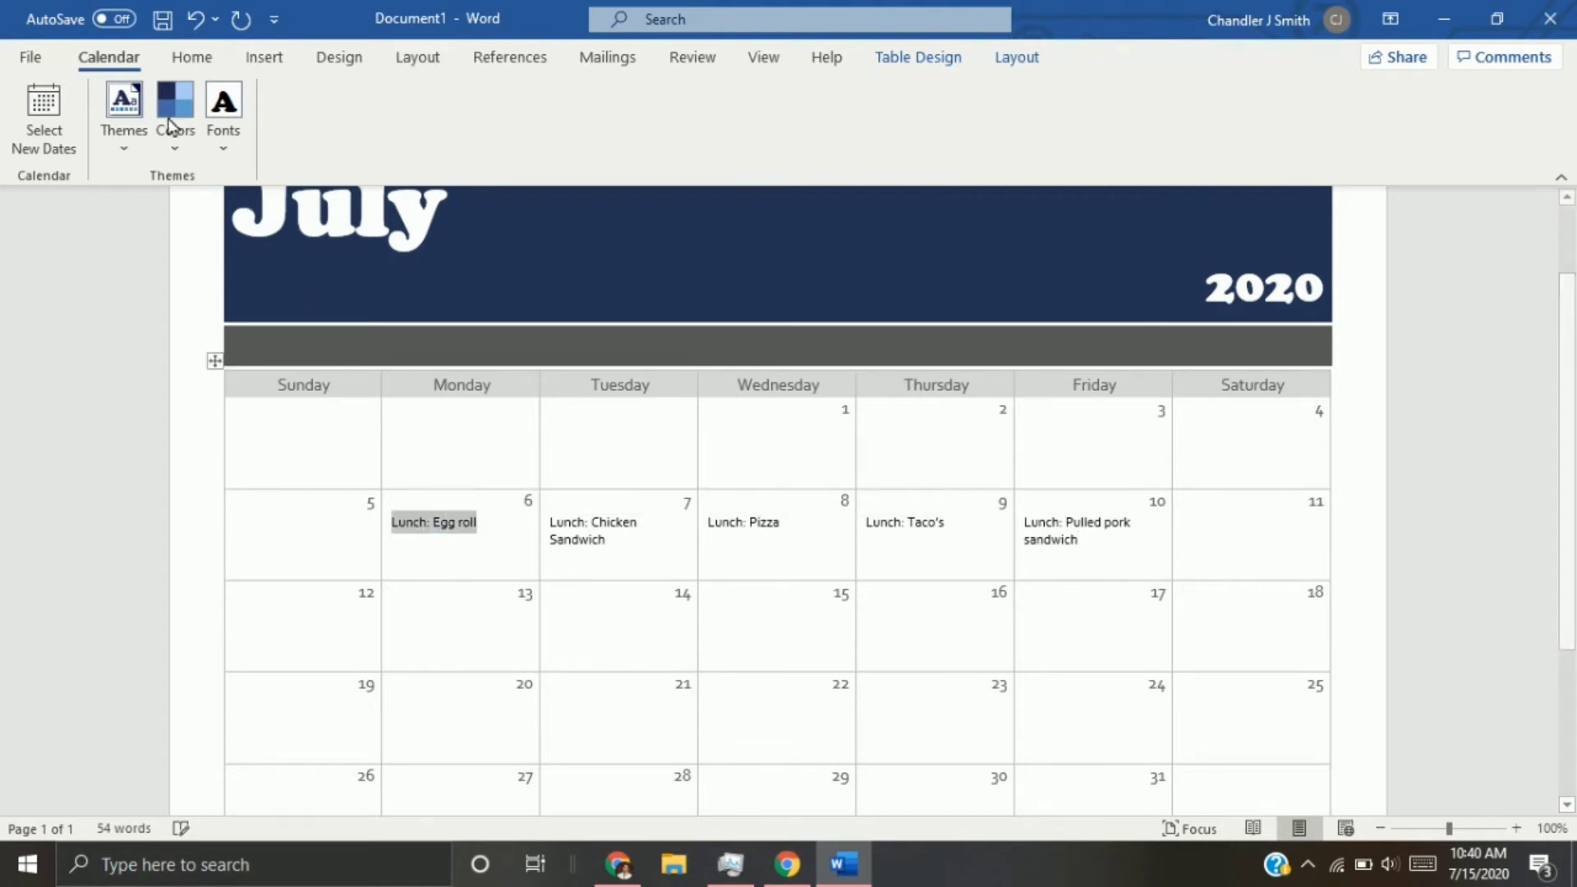
left_click(182, 57)
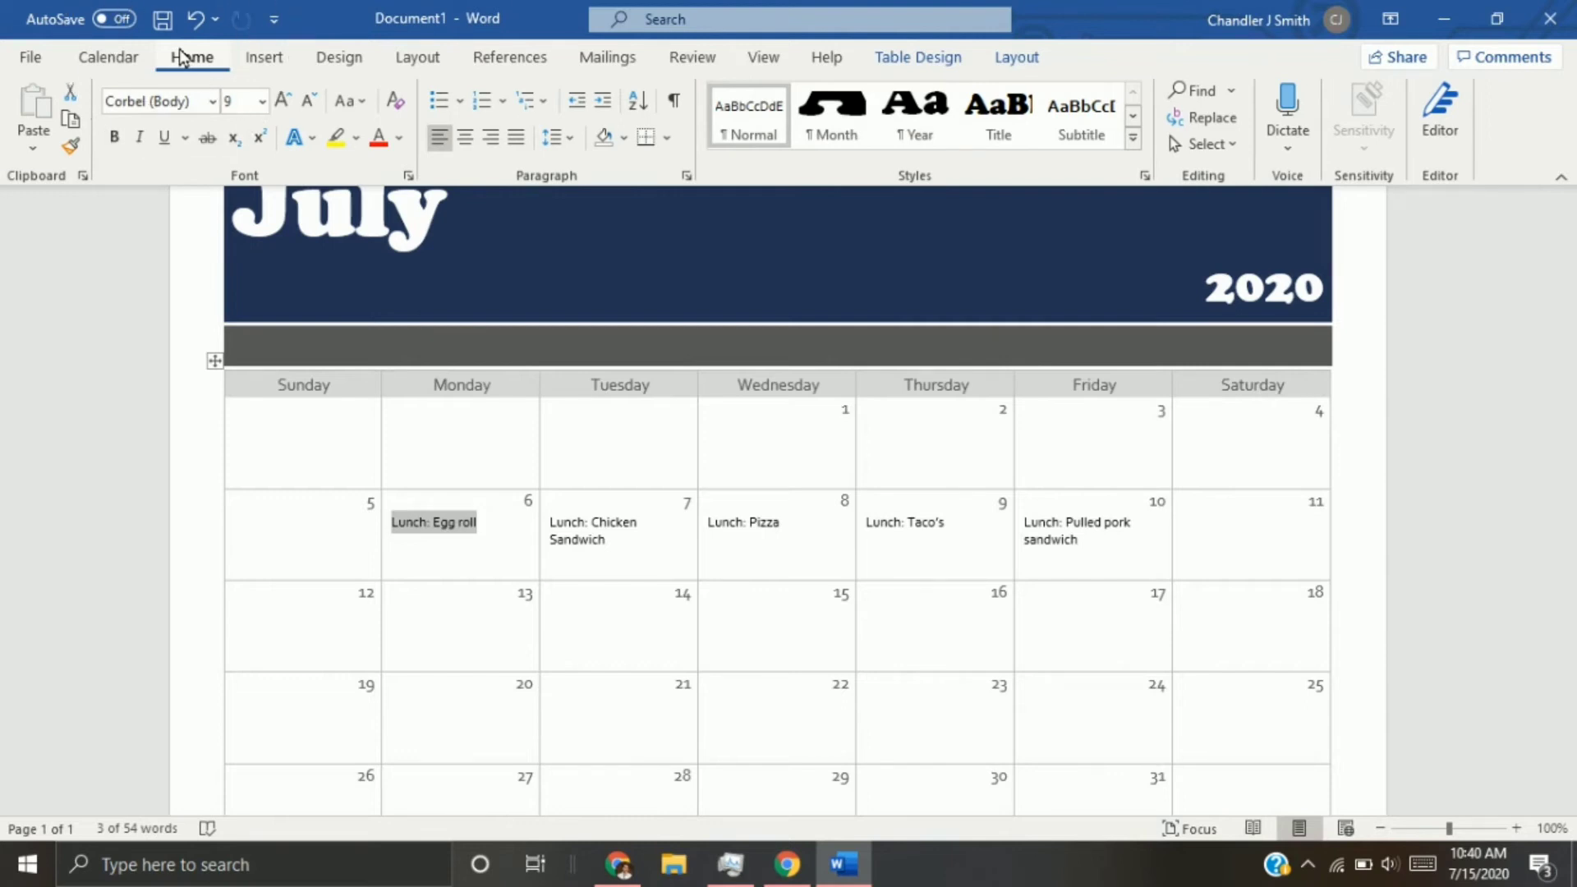
left_click(401, 138)
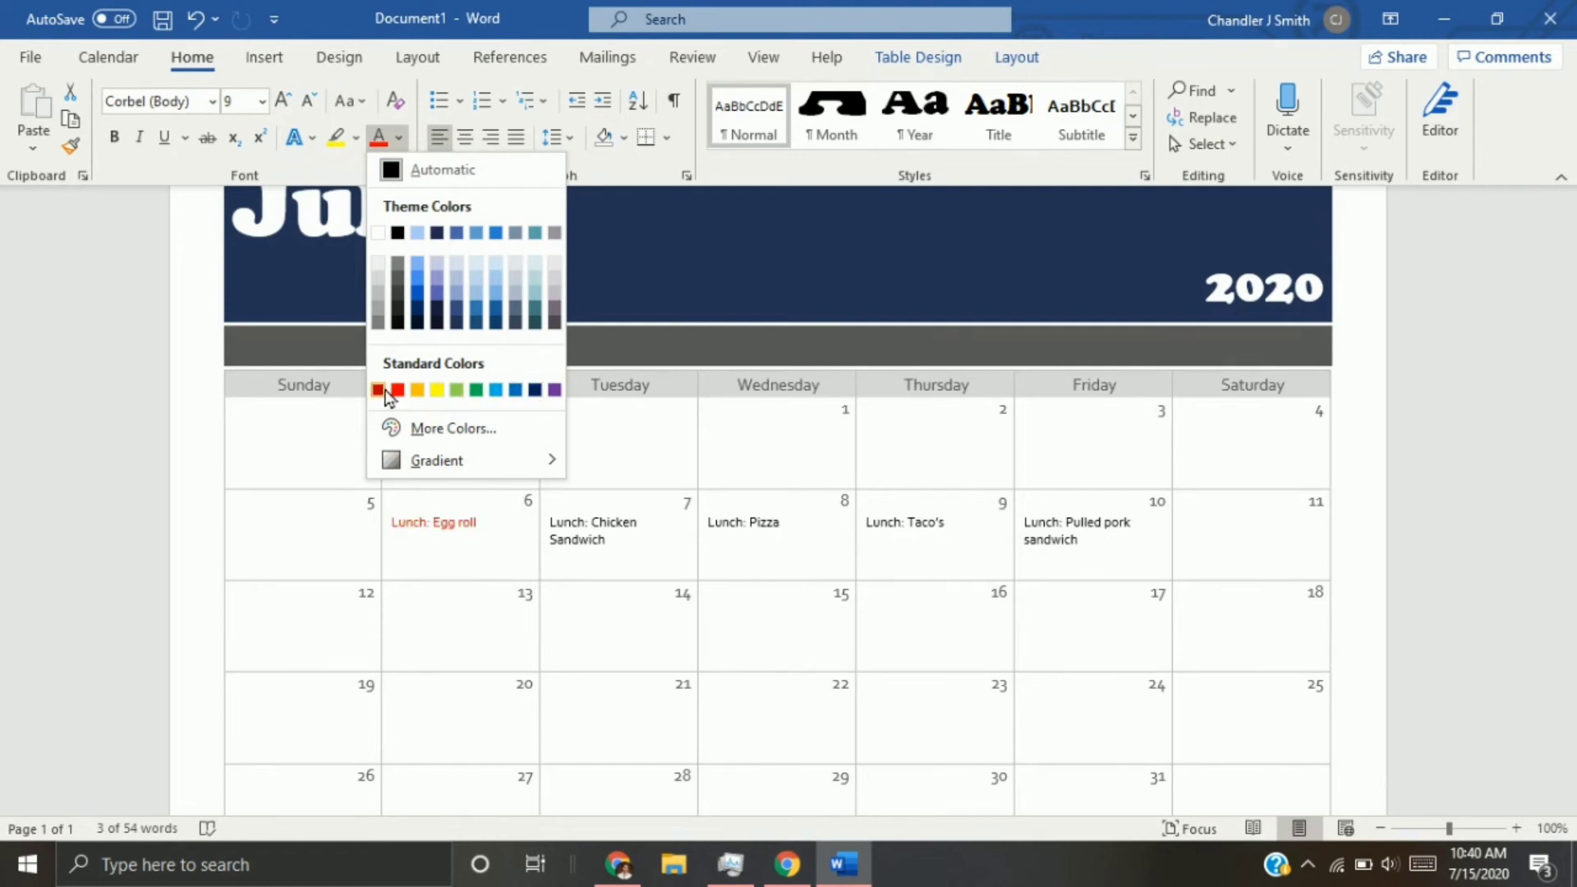
left_click(398, 390)
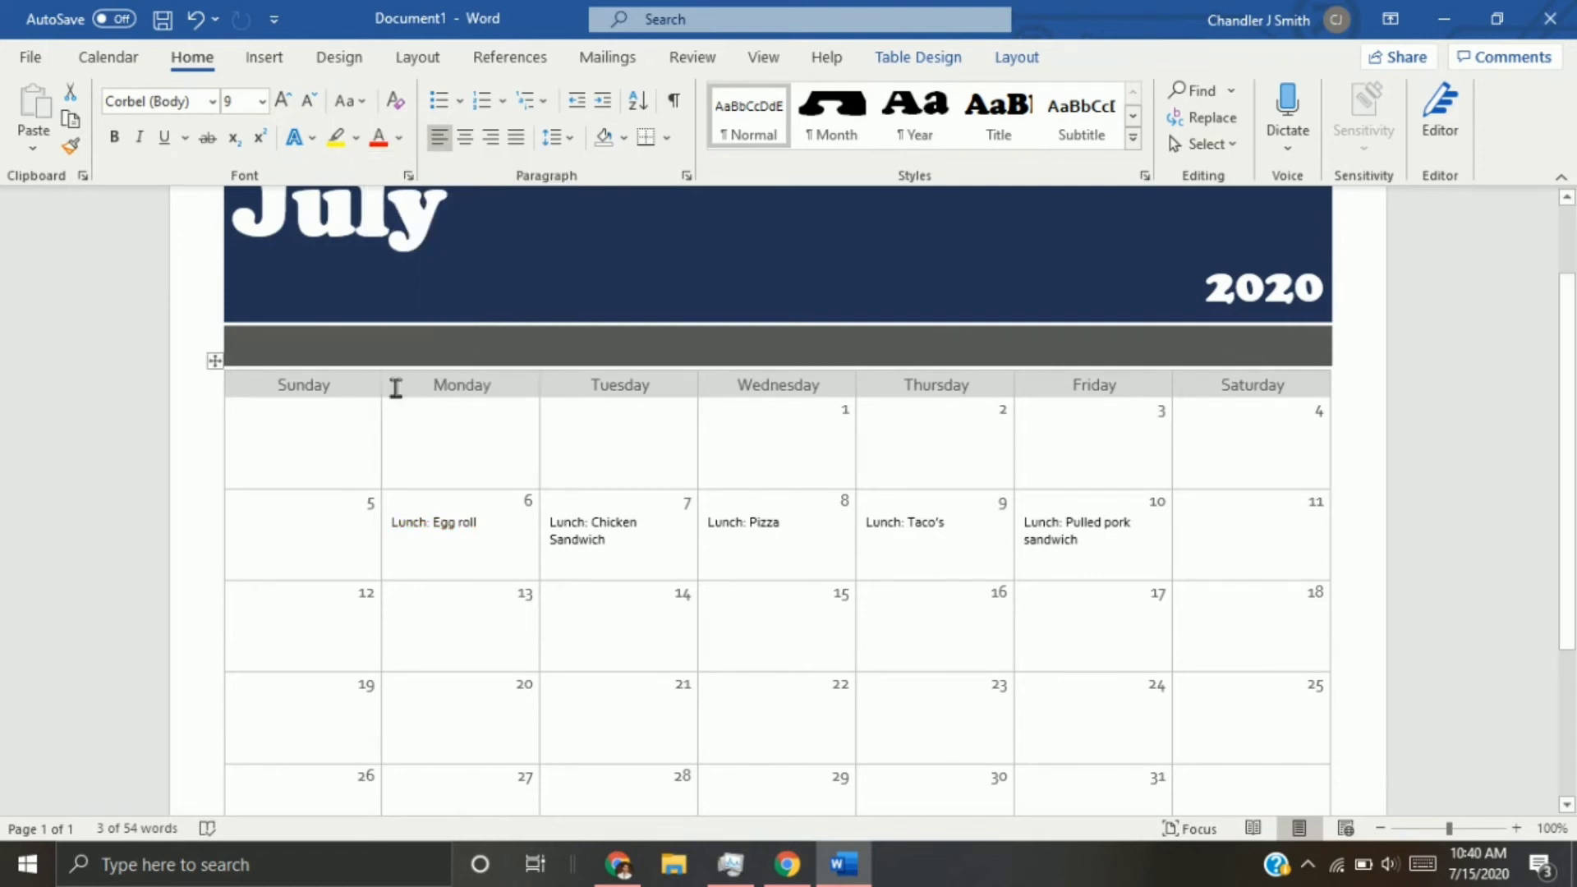
Change the font color of the July 7 and July 8 lunch entries to standard green
left_click_drag(637, 545, 548, 522)
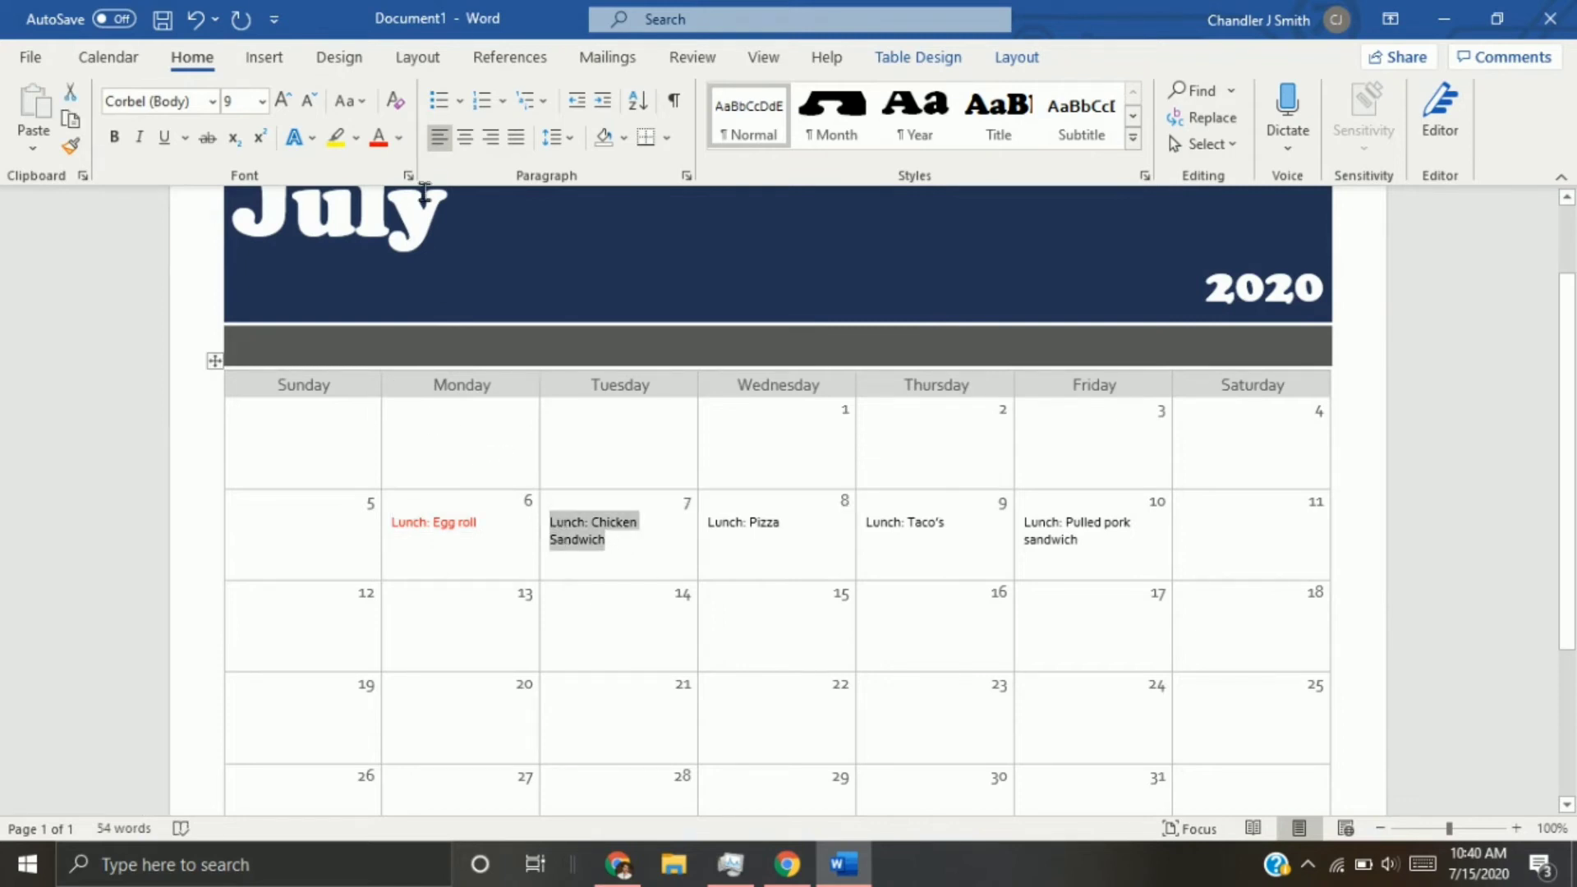
left_click(399, 138)
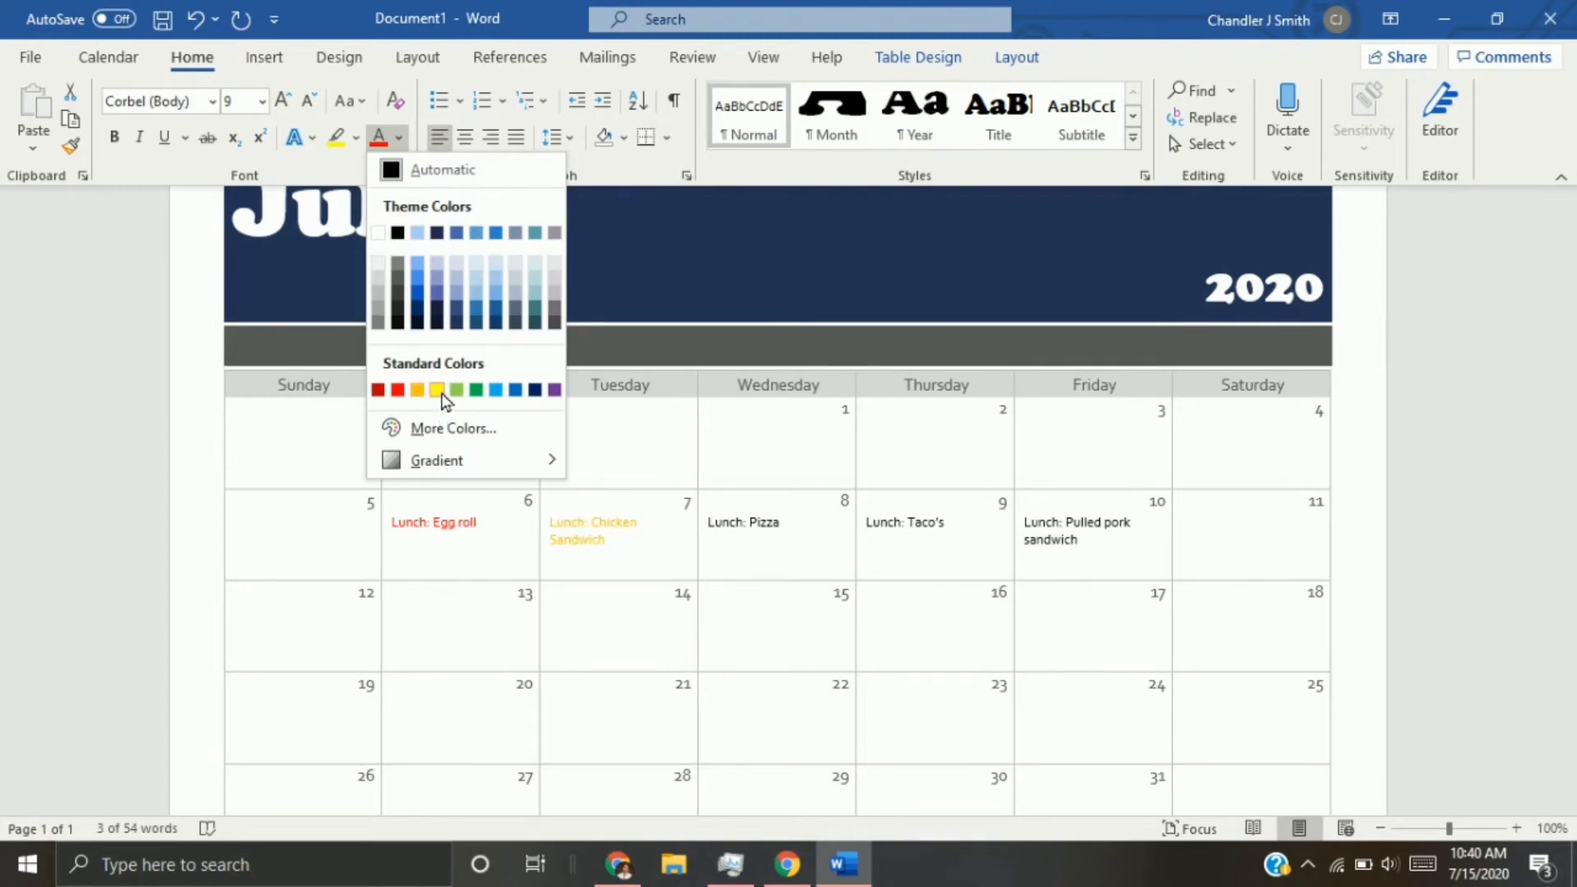
left_click(474, 390)
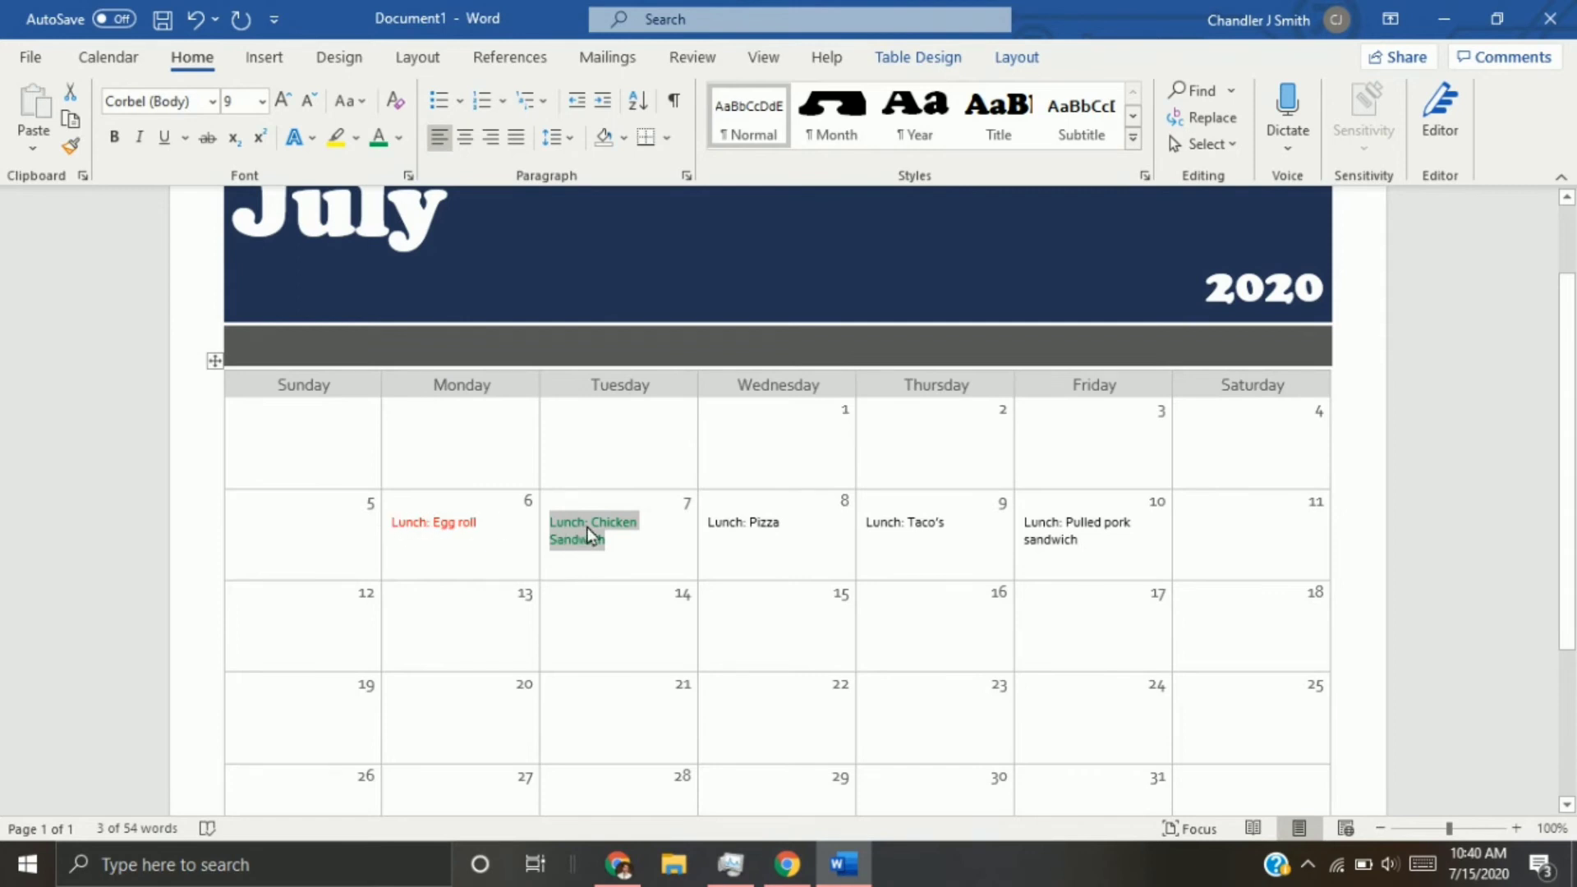
left_click_drag(793, 531, 707, 528)
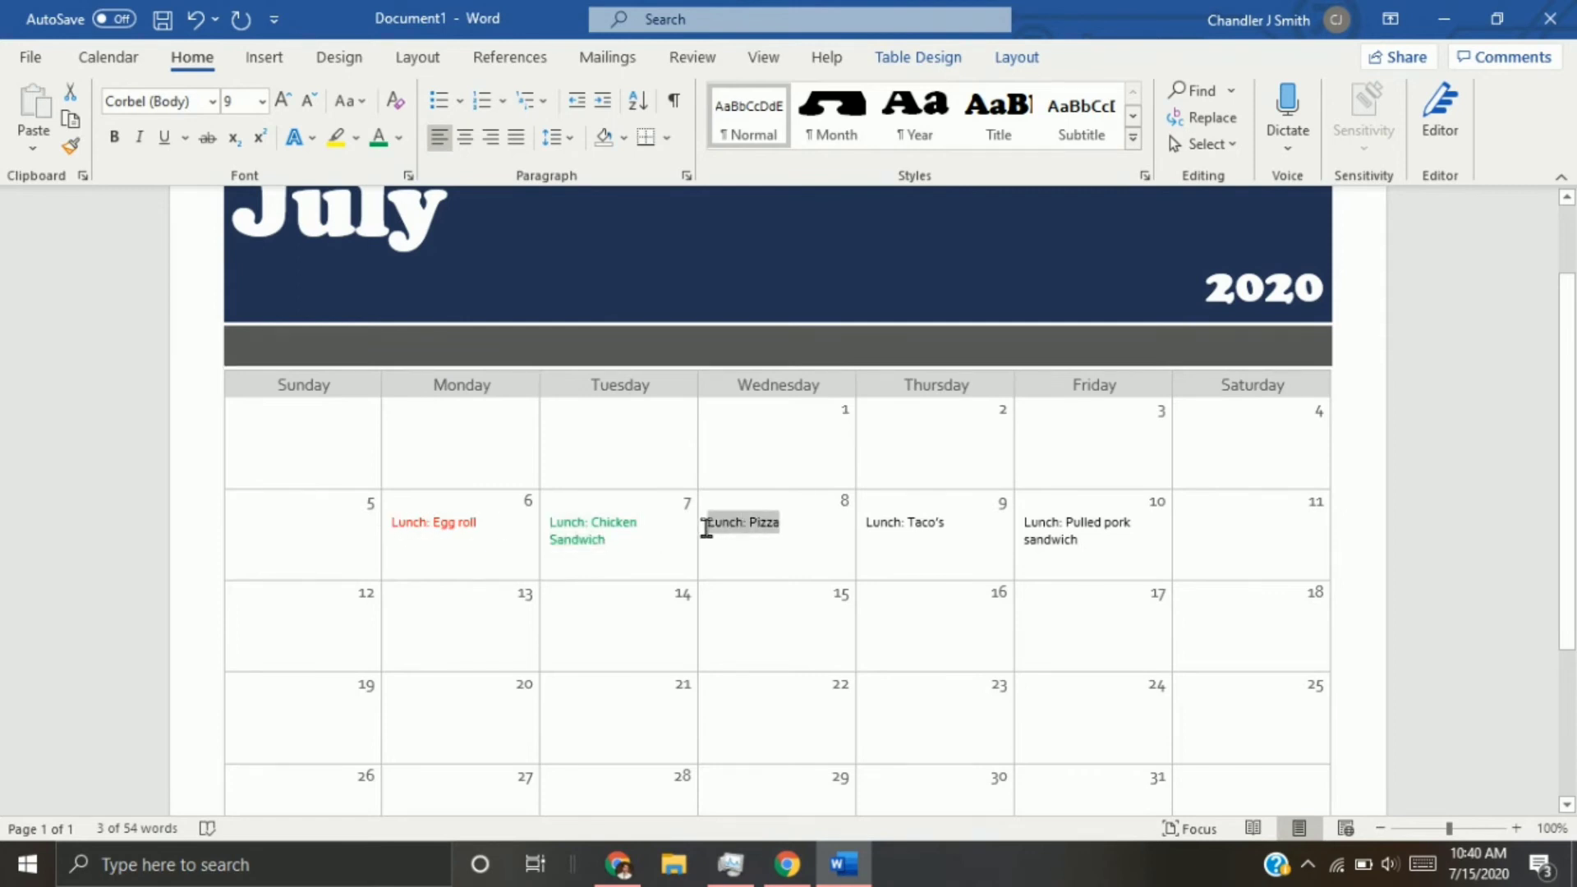
left_click(386, 147)
Change the font color of the July 9 and July 10 lunch entries to standard red
left_click_drag(945, 512, 882, 513)
left_click_drag(978, 525, 860, 523)
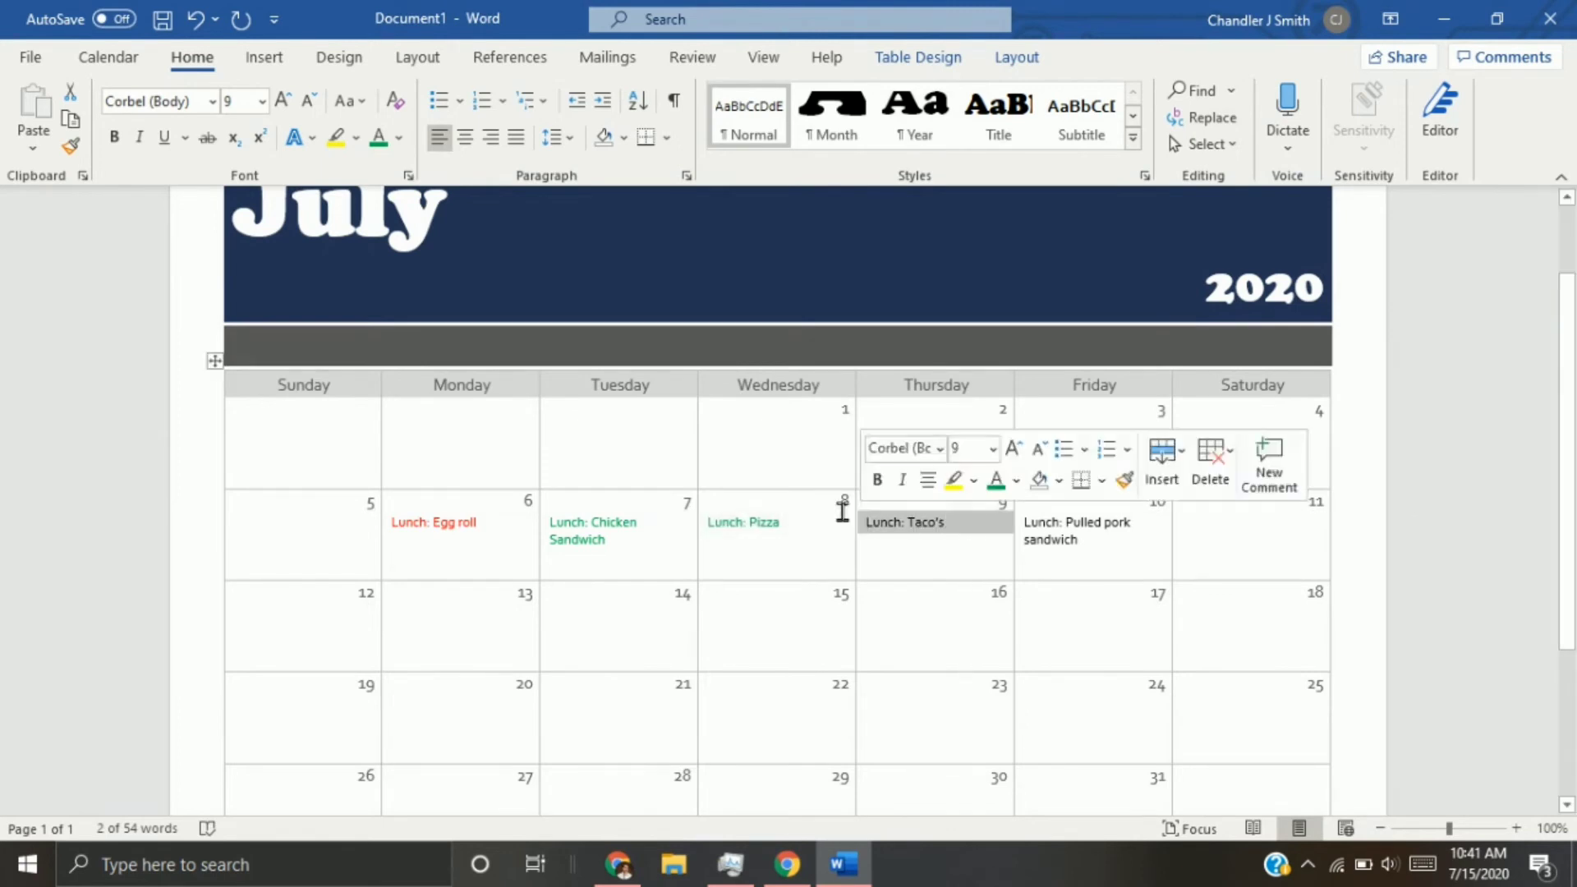
left_click(398, 137)
left_click(398, 389)
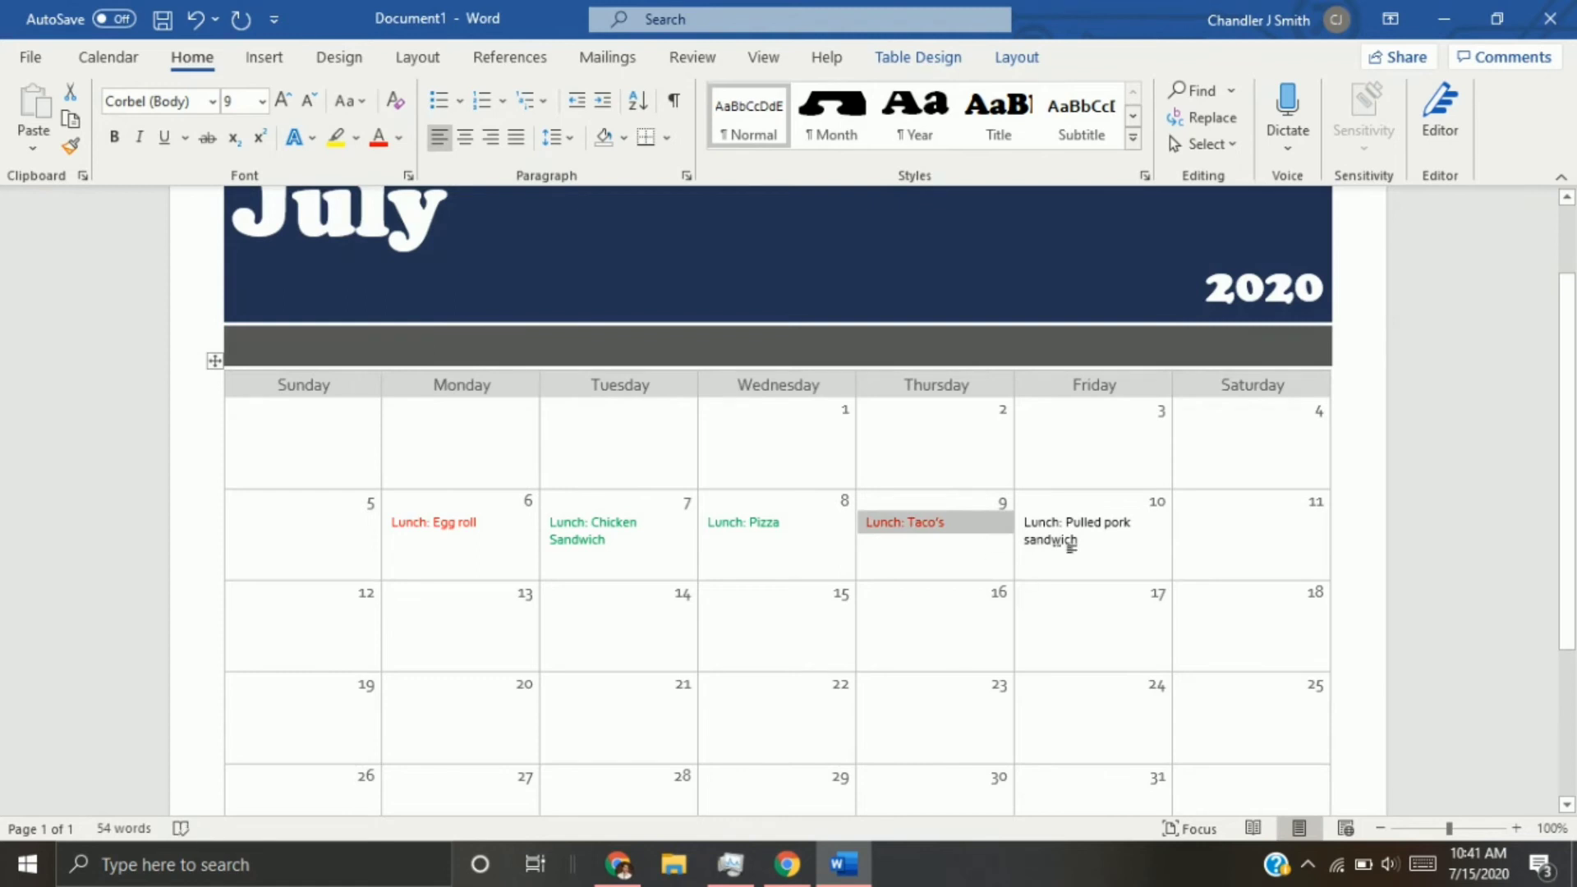
left_click_drag(1073, 548, 1023, 520)
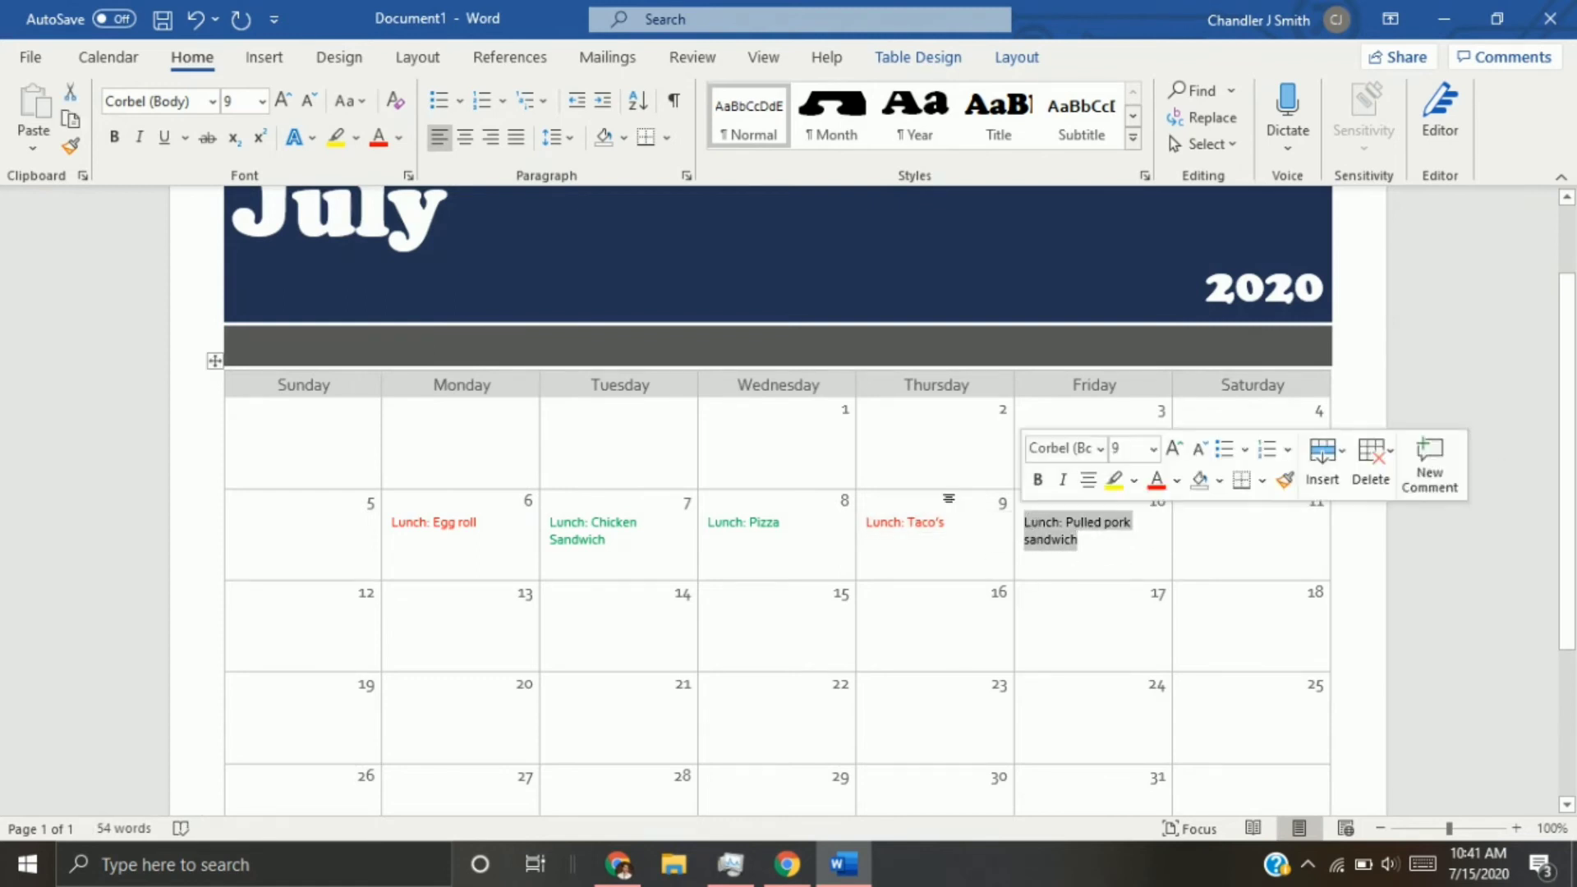
left_click(379, 138)
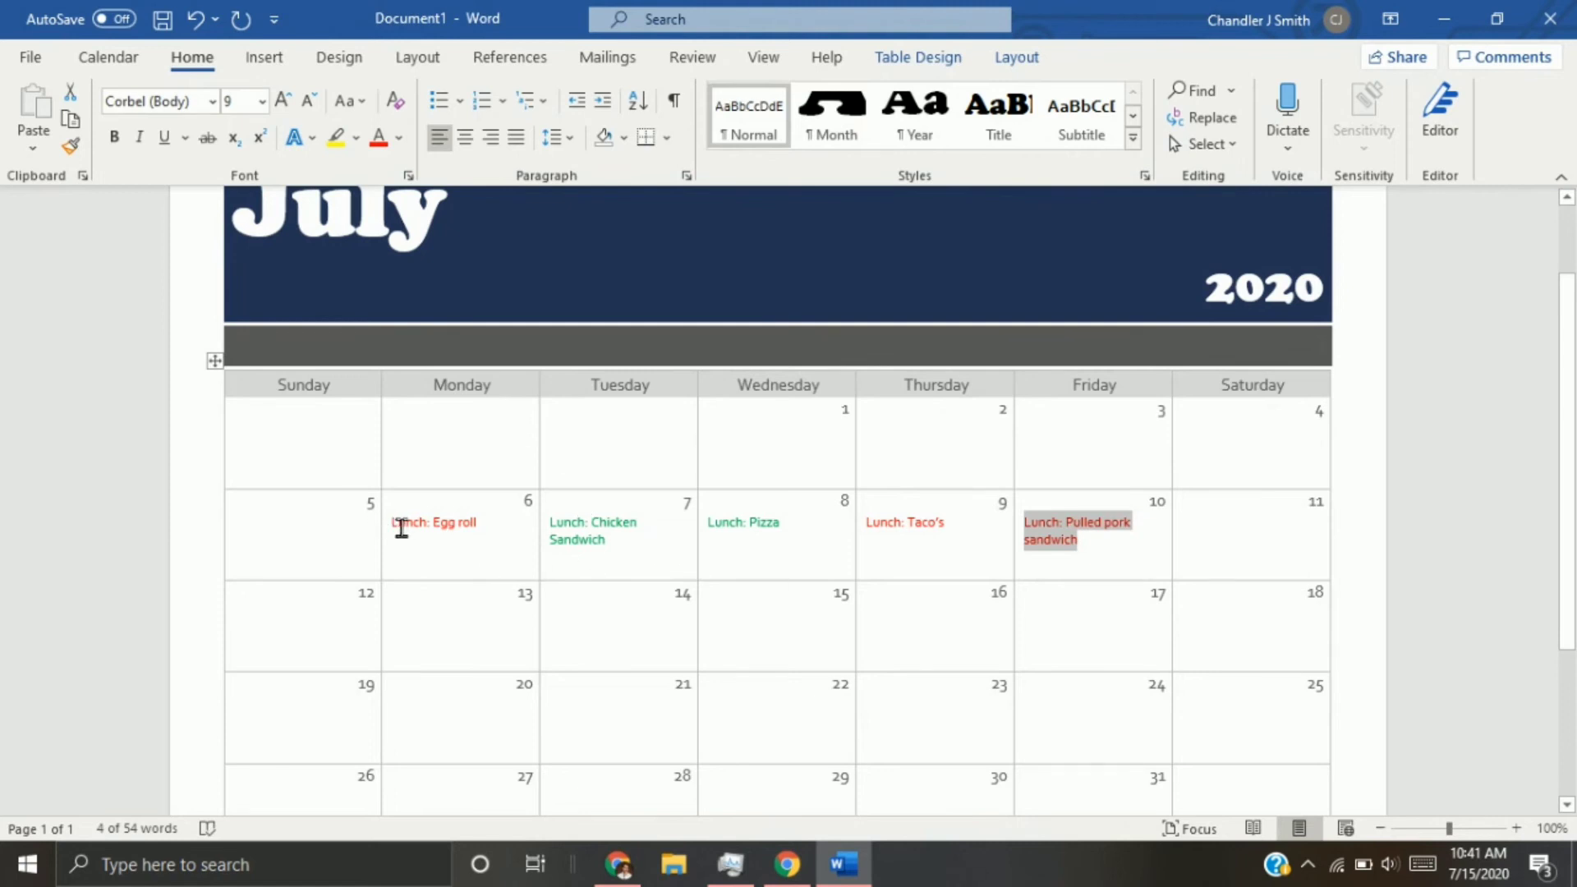
Copy the lunch entries of July 6 to 10 into the week of July 20 to 24
mouse_move(391, 528)
left_mouse_down()
mouse_move(1024, 567)
mouse_move(1084, 553)
left_mouse_up()
key("ctrl+c")
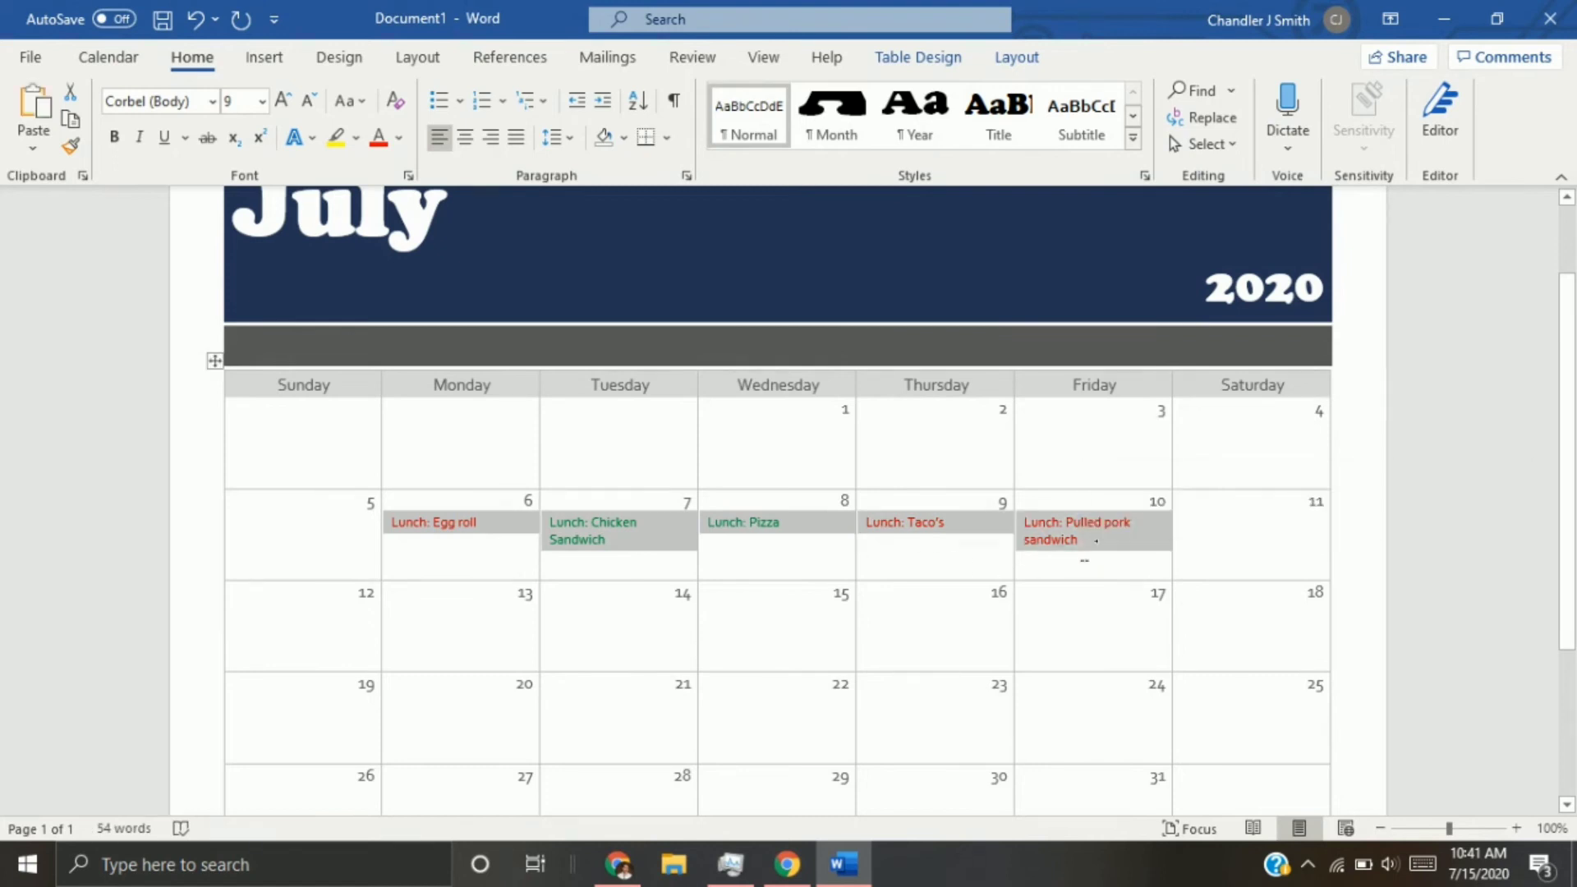
left_click(443, 731)
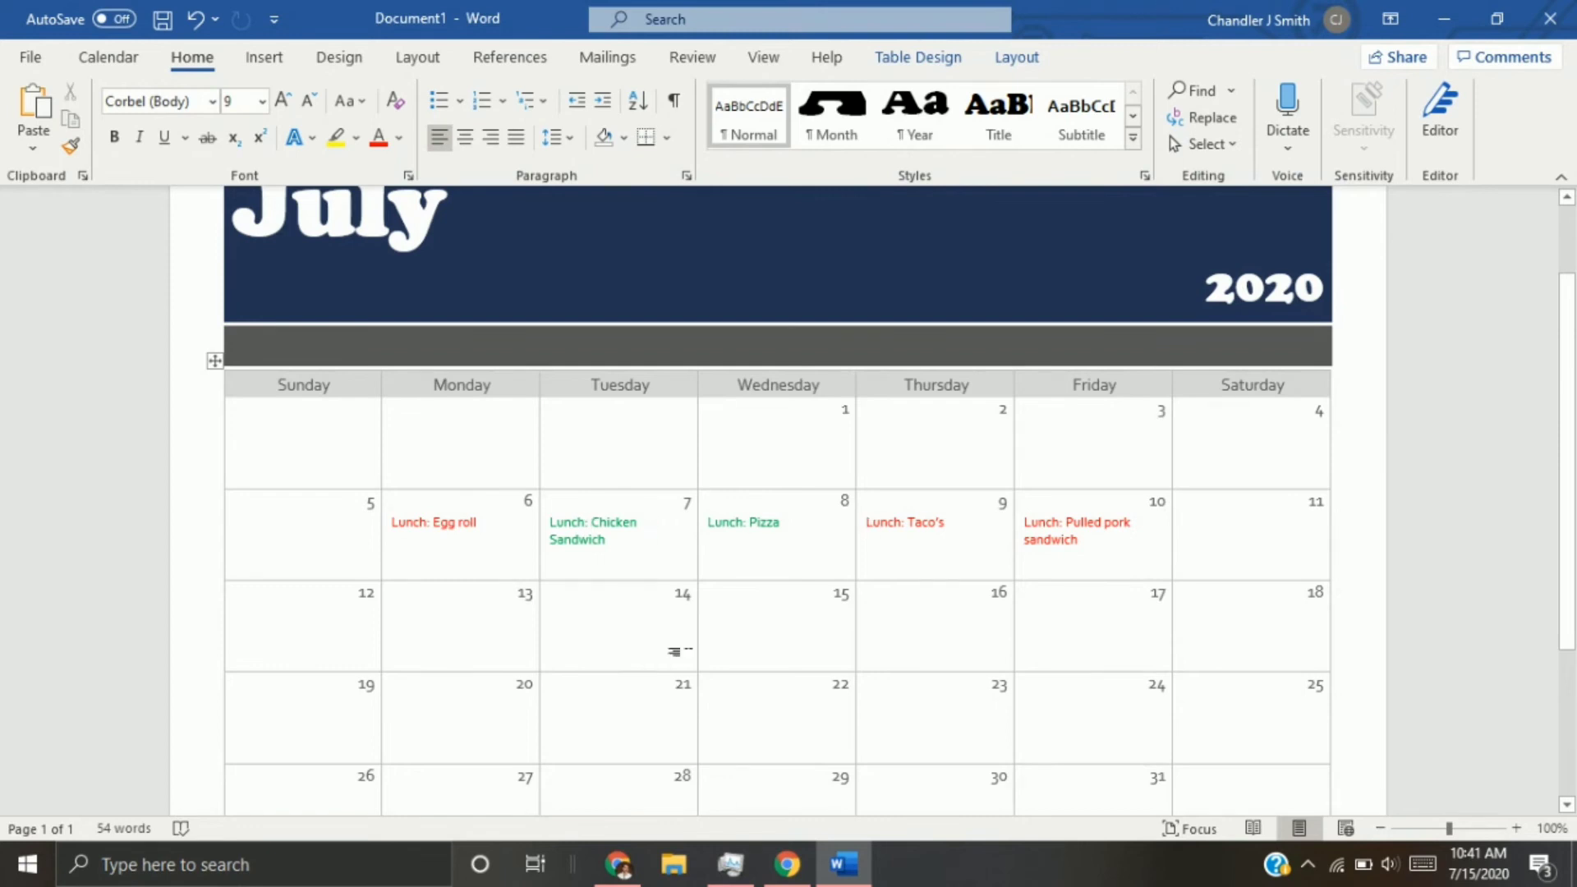
key("ctrl+v")
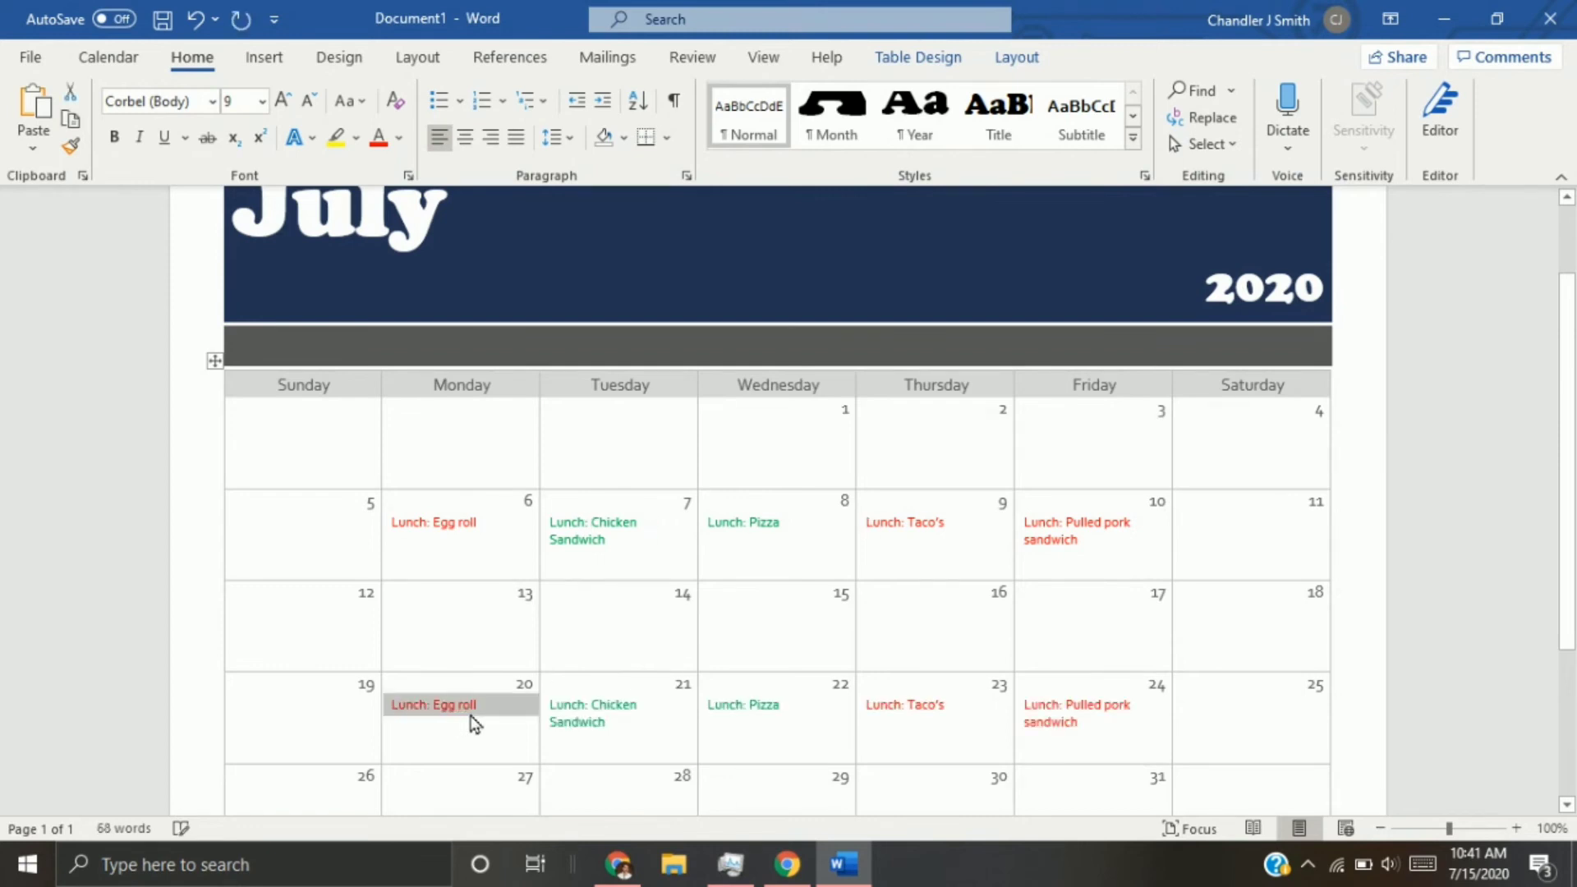
left_click(847, 729)
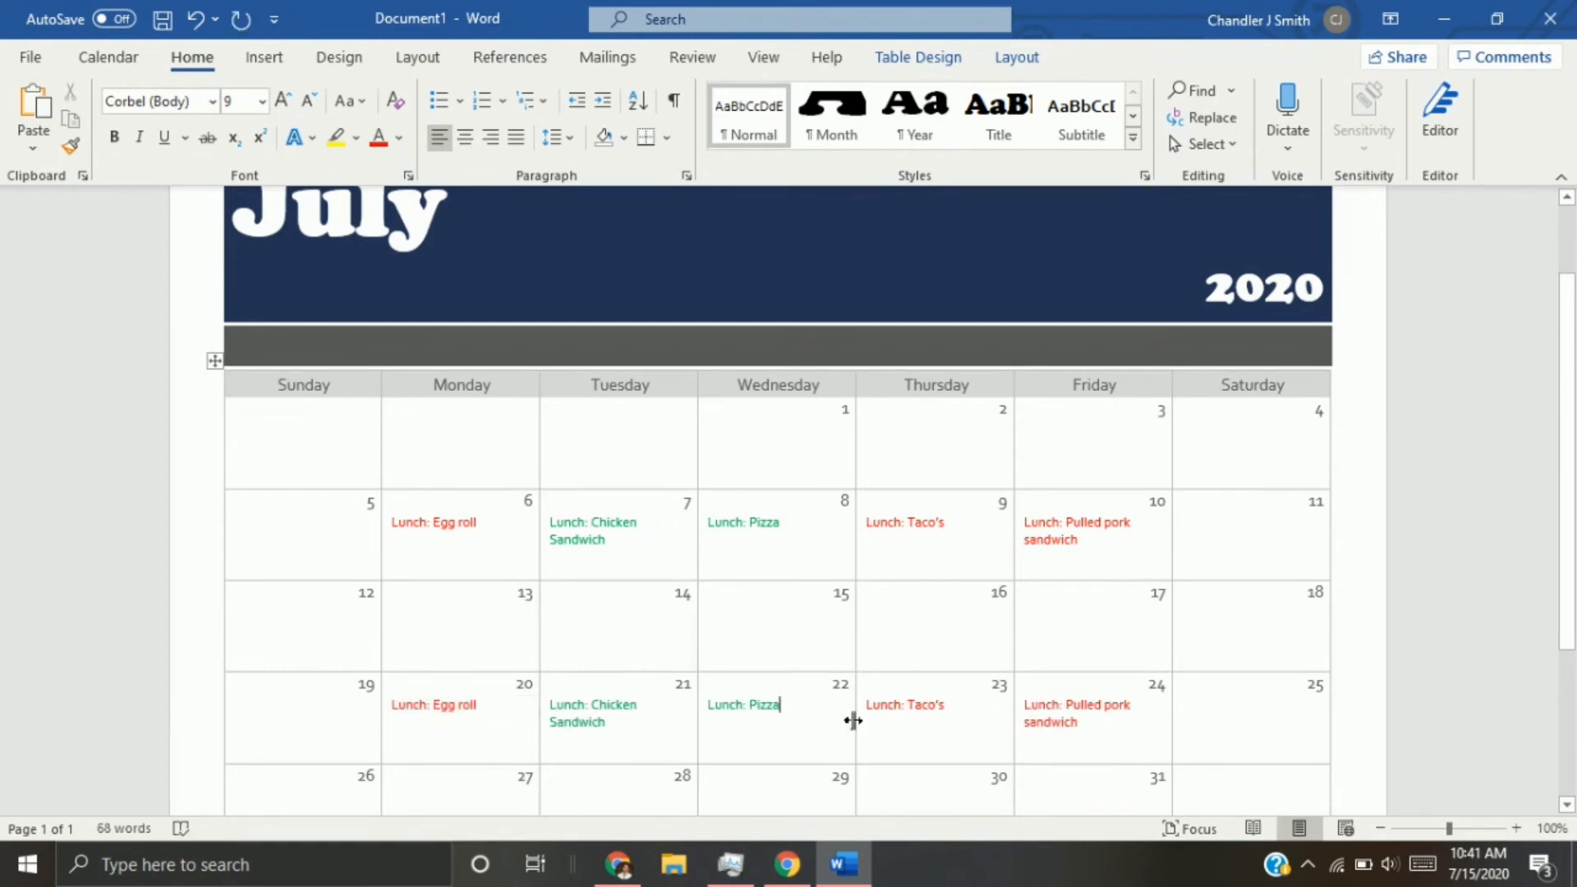